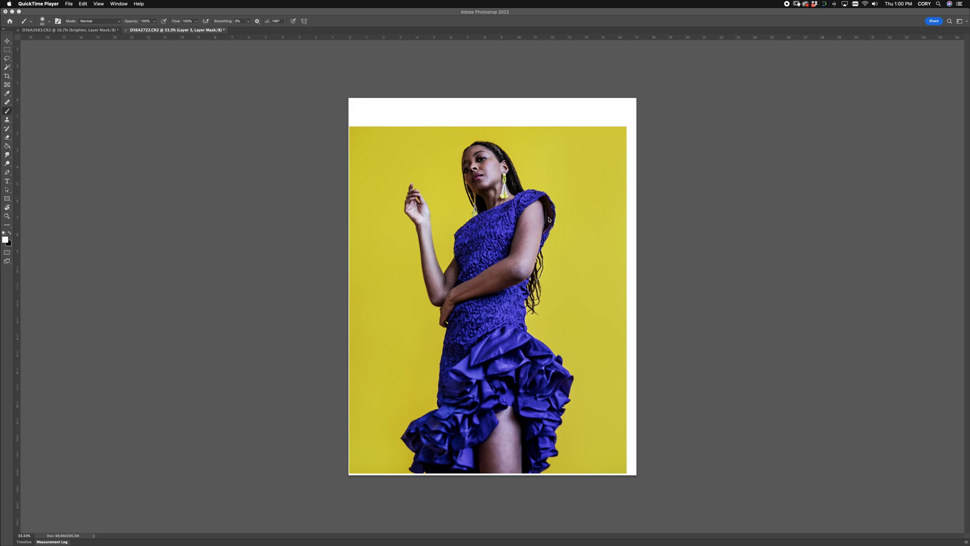
# Add a new blank layer above Layer 3 and try a white brush stroke along the upper arm's outer edge.
pyautogui.click(549, 219)
pyautogui.press('super+plus')
pyautogui.press('super+plus')
pyautogui.moveTo(600, 164); pyautogui.dragTo(552, 248)
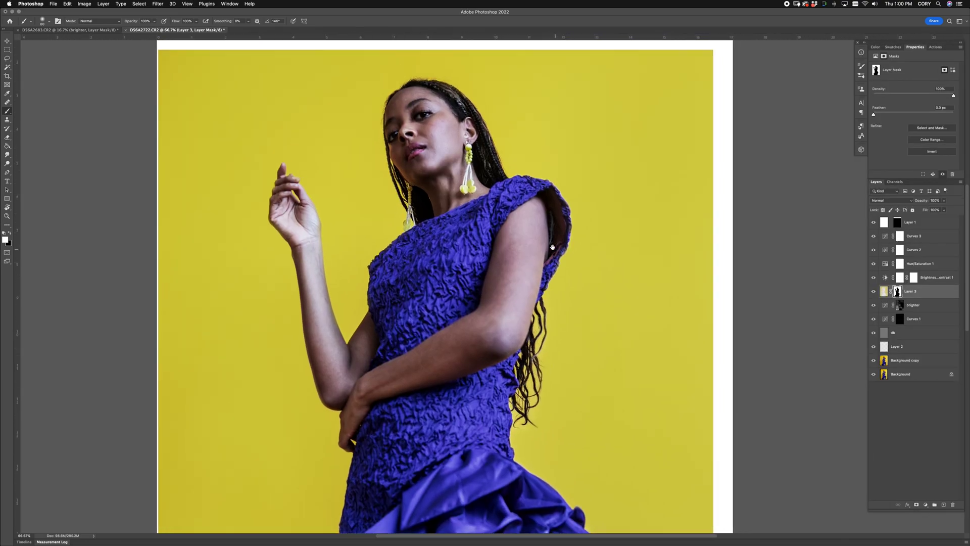
pyautogui.scroll(2, 552, 247)
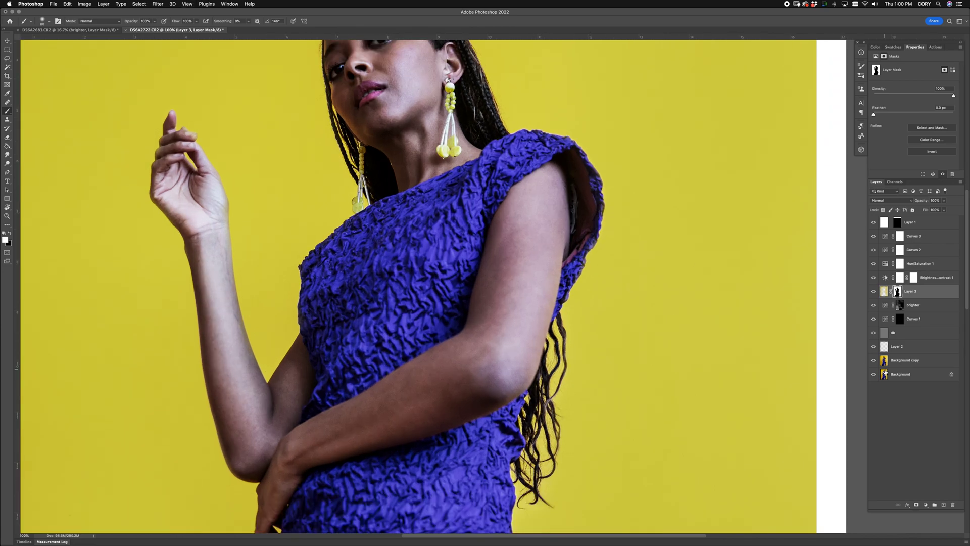
pyautogui.moveTo(710, 253)
pyautogui.mouseDown()
pyautogui.moveTo(715, 282)
pyautogui.moveTo(685, 310)
pyautogui.mouseUp()
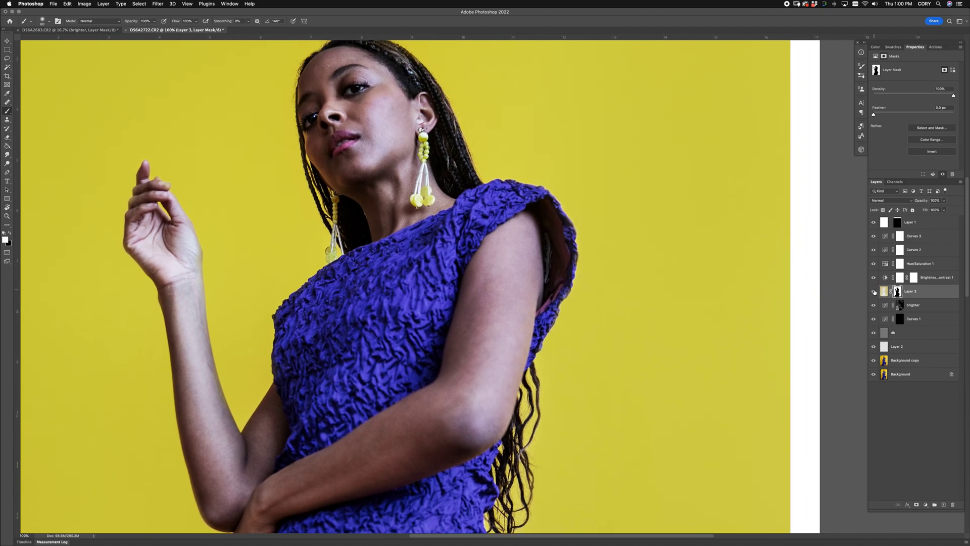
pyautogui.press('super+alt+shift+n')
pyautogui.moveTo(484, 179)
pyautogui.mouseDown()
pyautogui.moveTo(548, 217)
pyautogui.moveTo(543, 323)
pyautogui.moveTo(528, 386)
pyautogui.mouseUp()
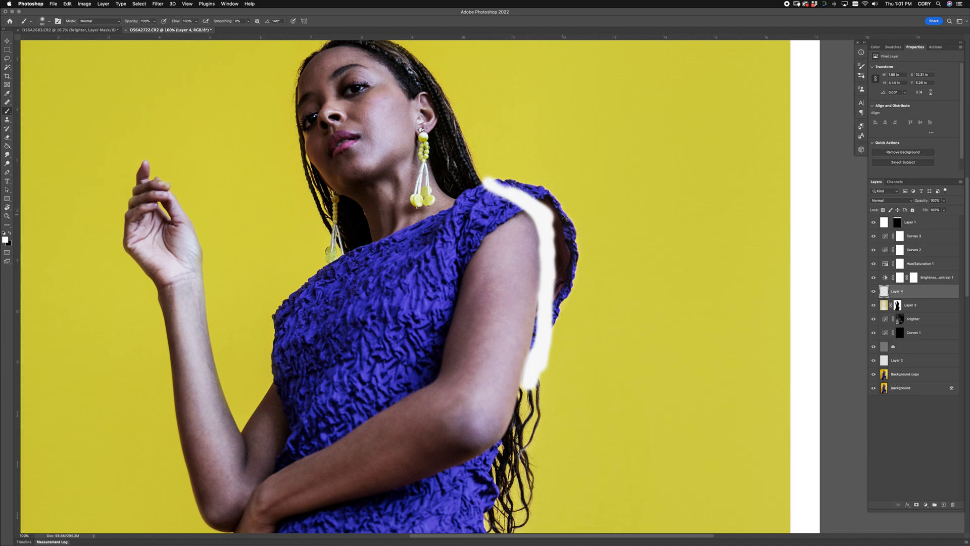
pyautogui.press('super+z')
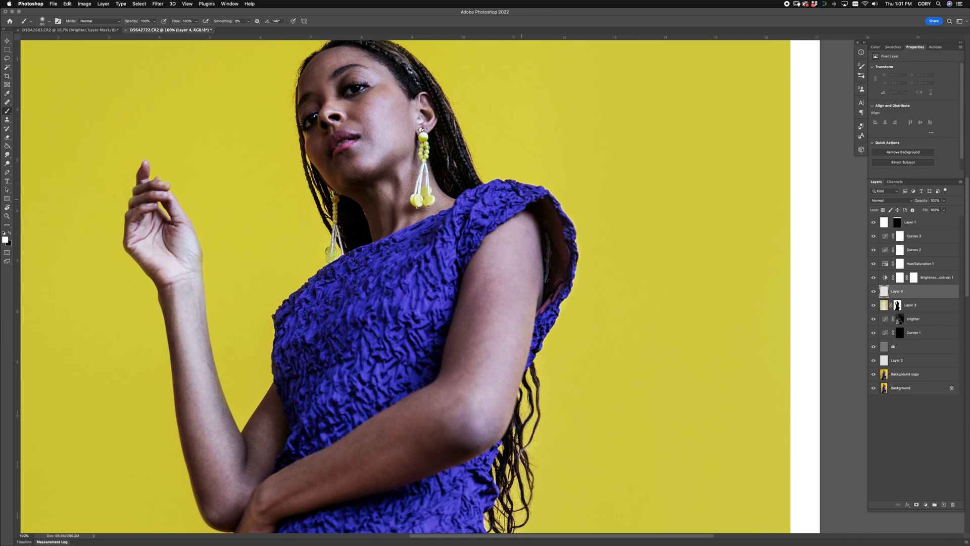
# Try white brush strokes around the outer edge of the flared sleeve, and undo them.
pyautogui.moveTo(514, 211)
pyautogui.mouseDown()
pyautogui.moveTo(556, 203)
pyautogui.moveTo(576, 249)
pyautogui.mouseUp()
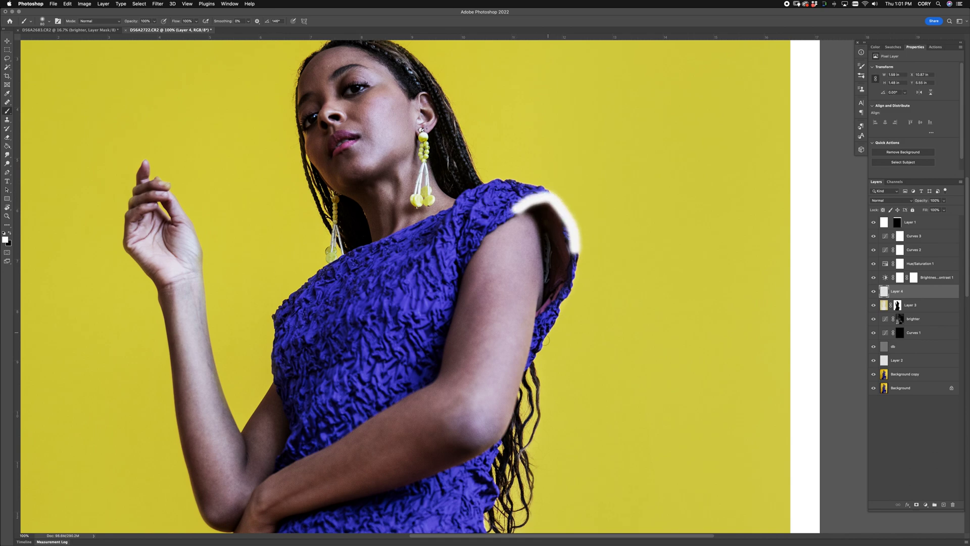
pyautogui.moveTo(539, 342)
pyautogui.mouseDown()
pyautogui.moveTo(557, 321)
pyautogui.moveTo(574, 254)
pyautogui.mouseUp()
pyautogui.press('super+z')
pyautogui.press('super+z')
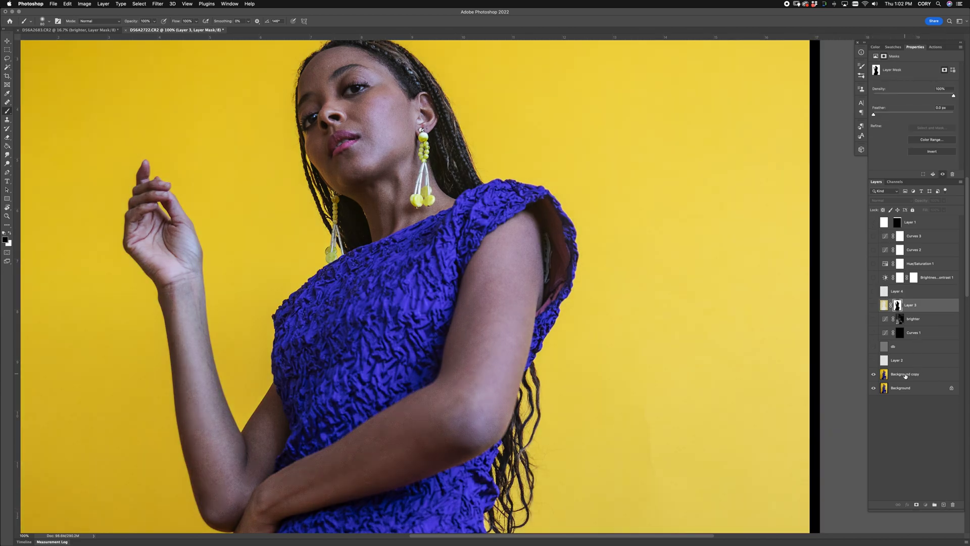
# Duplicate the Background copy layer and open the duplicate in the Liquify filter, framed on the upper body.
pyautogui.moveTo(910, 376); pyautogui.dragTo(943, 504)
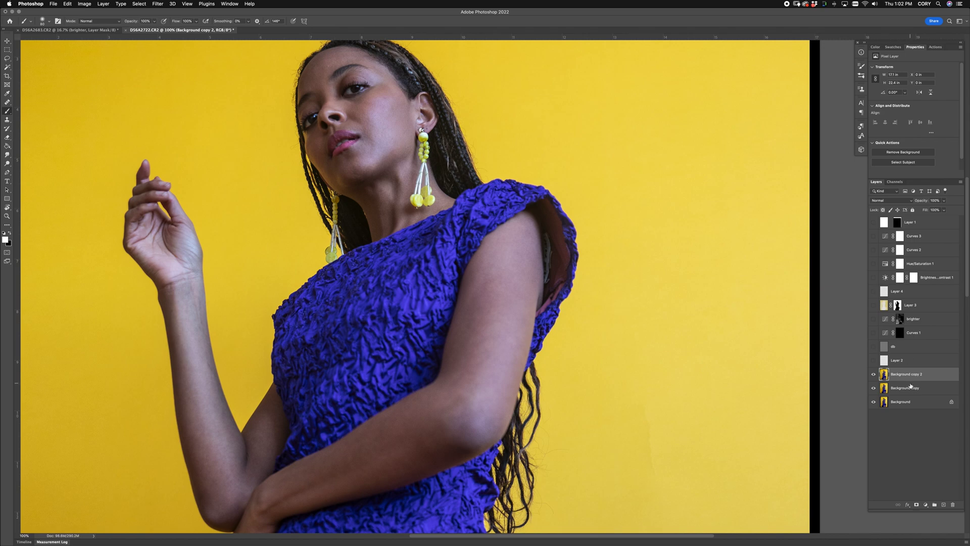
pyautogui.press('super+shift+x')
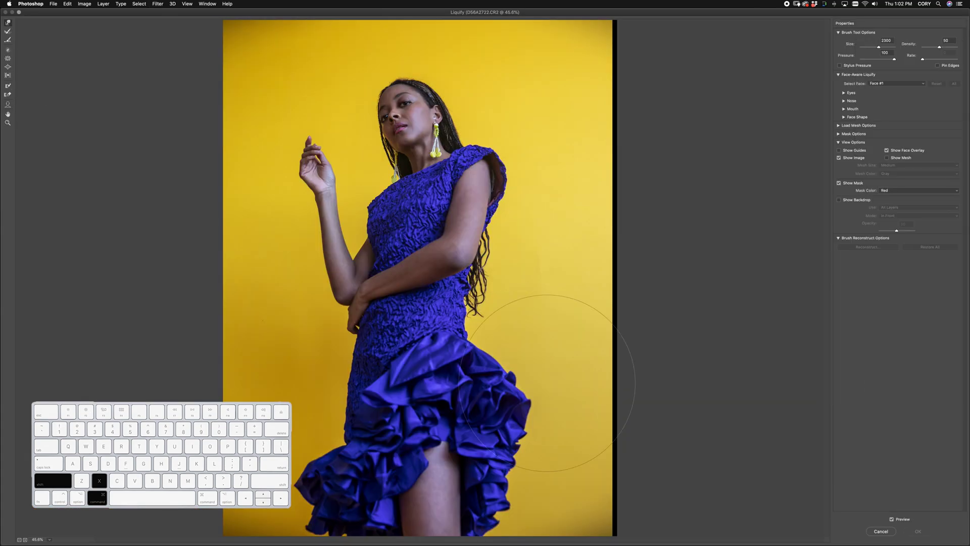
pyautogui.press('super+plus')
pyautogui.press('super+plus')
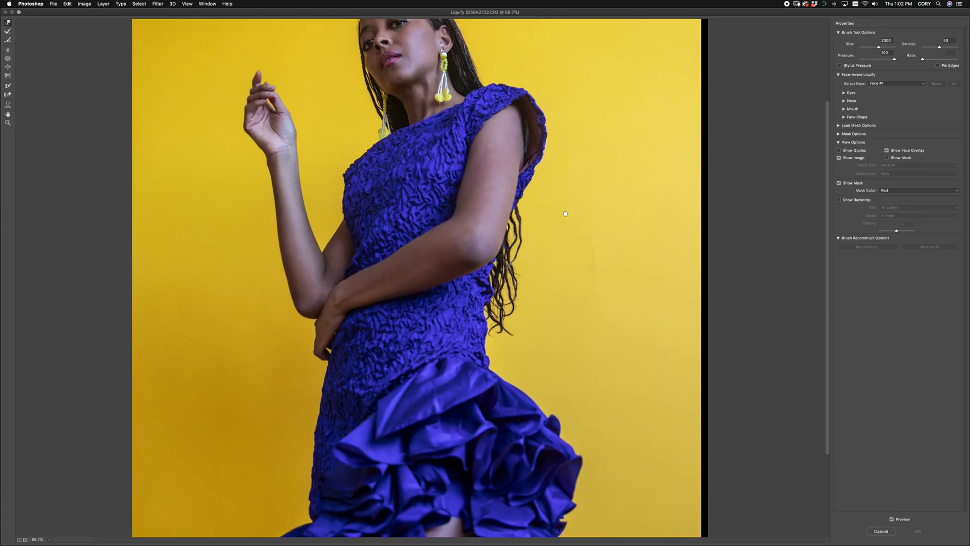
pyautogui.scroll(4, 543, 314)
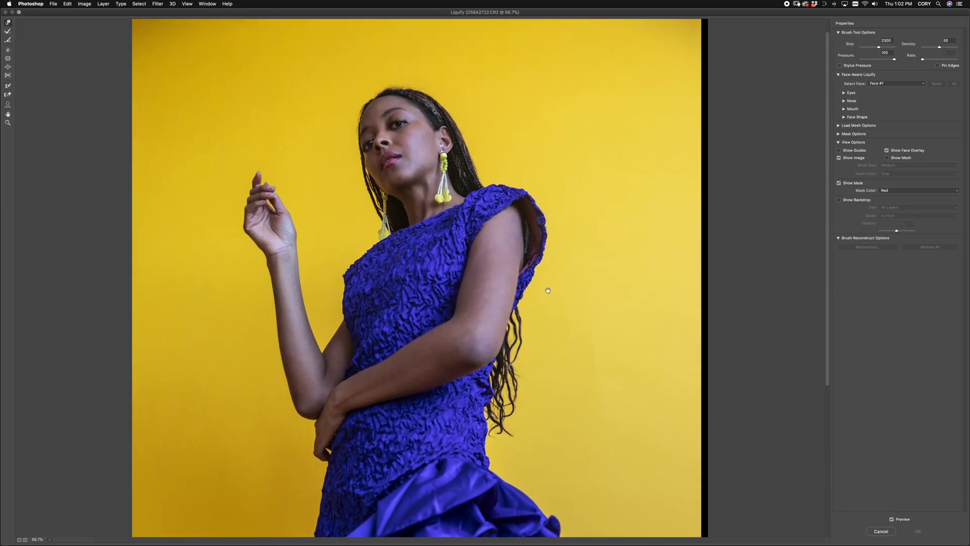
# Freeze-mask the upper arm beside the flared sleeve in Liquify, using a brush size of 150.
pyautogui.click(9, 86)
pyautogui.press(']')
pyautogui.moveTo(498, 305)
pyautogui.mouseDown()
pyautogui.moveTo(492, 328)
pyautogui.moveTo(511, 303)
pyautogui.moveTo(512, 207)
pyautogui.moveTo(478, 252)
pyautogui.moveTo(469, 303)
pyautogui.moveTo(483, 297)
pyautogui.moveTo(501, 253)
pyautogui.moveTo(495, 271)
pyautogui.mouseUp()
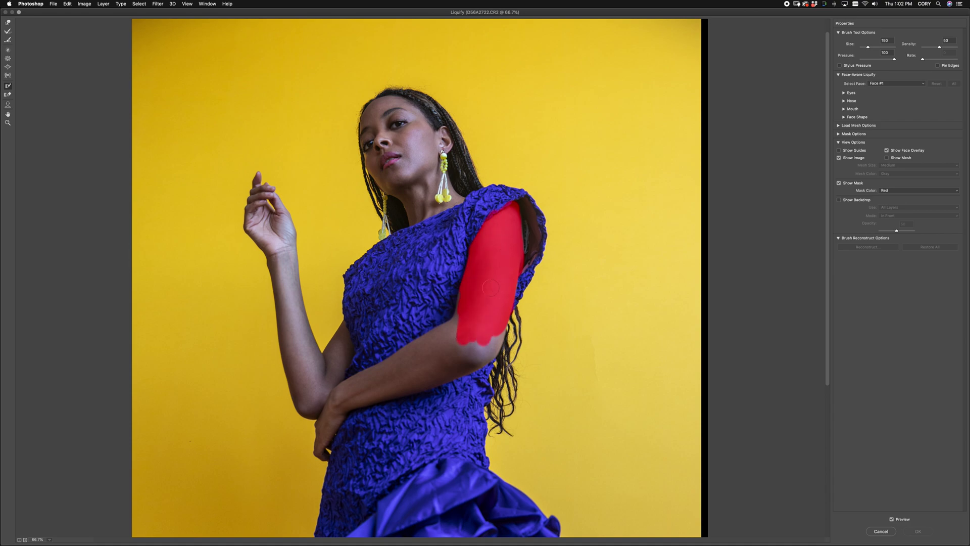
# Push the flared sleeve in against the frozen arm with a size 1600 Forward Warp brush and apply Liquify.
pyautogui.click(9, 24)
pyautogui.press('[')
pyautogui.press('[')
pyautogui.moveTo(581, 180); pyautogui.dragTo(555, 178)
pyautogui.press('[')
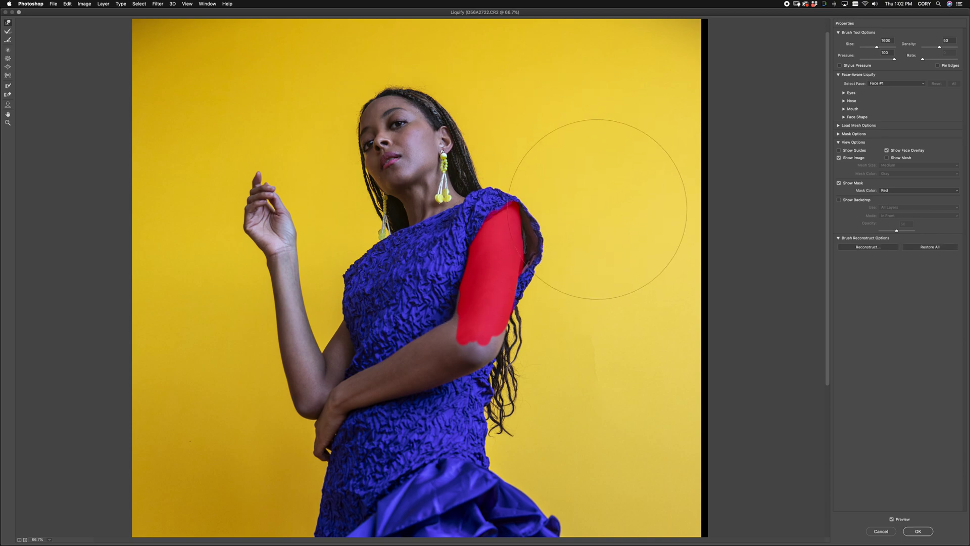
pyautogui.moveTo(598, 210)
pyautogui.mouseDown()
pyautogui.moveTo(589, 246)
pyautogui.moveTo(580, 246)
pyautogui.moveTo(592, 254)
pyautogui.moveTo(572, 249)
pyautogui.mouseUp()
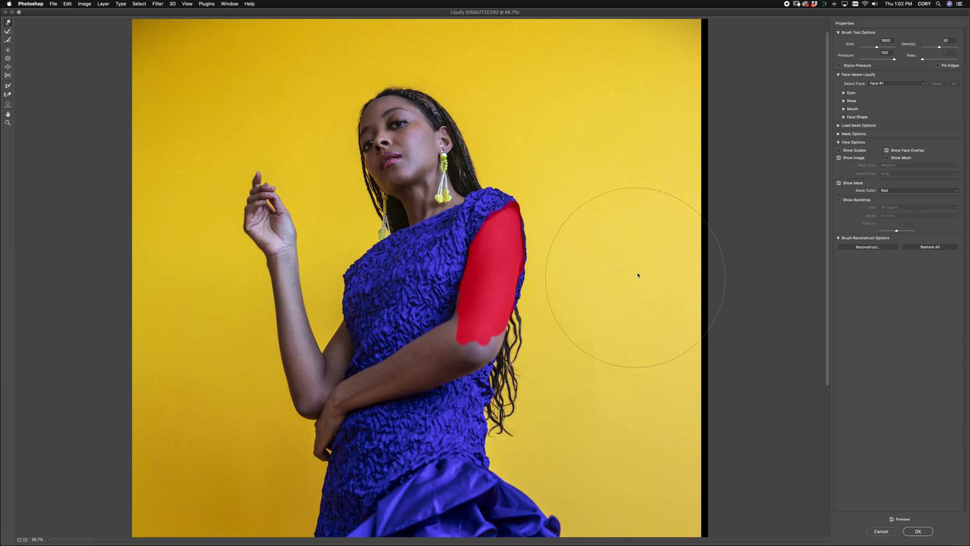
pyautogui.press('Return')
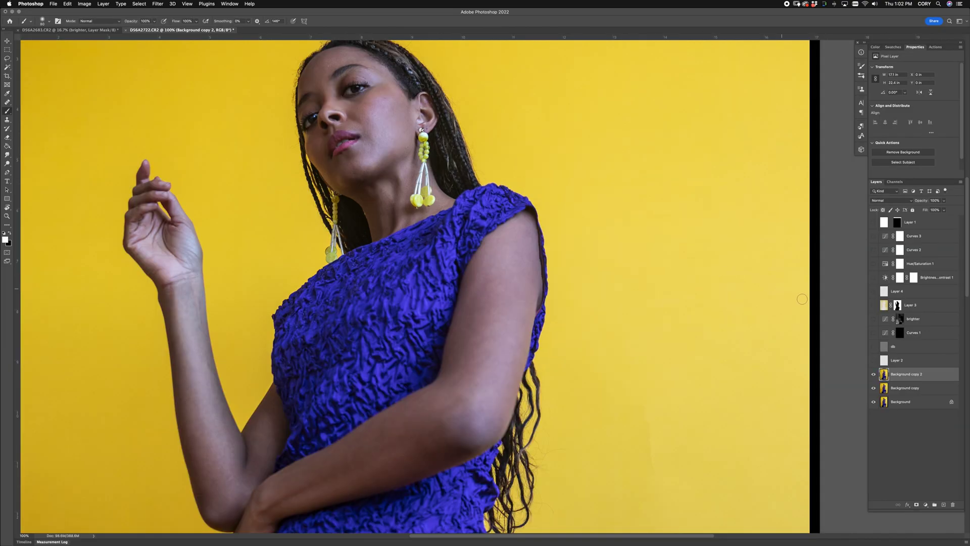
# Compare the sleeve with and without the liquified layer, and undo the Liquify change.
pyautogui.click(874, 375)
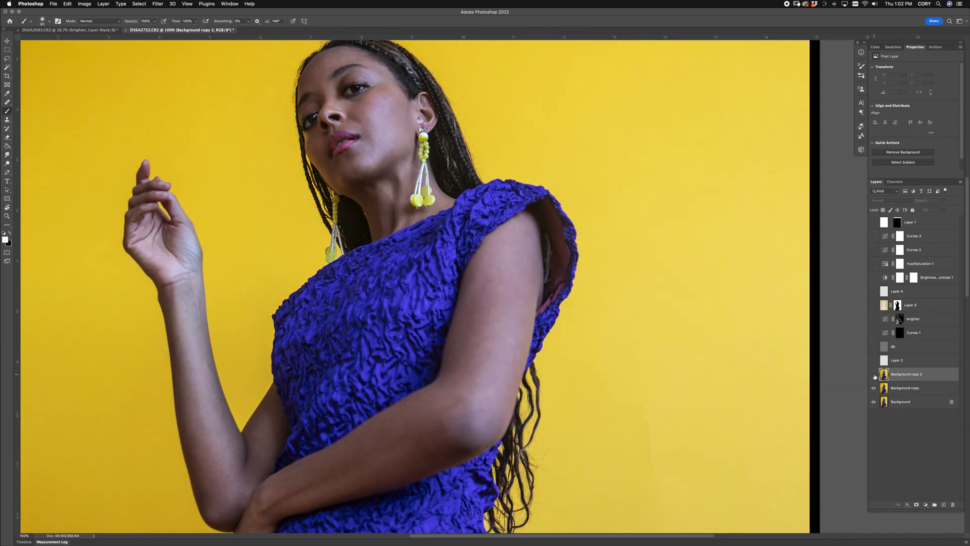
pyautogui.click(874, 375)
pyautogui.click(874, 375)
pyautogui.click(874, 374)
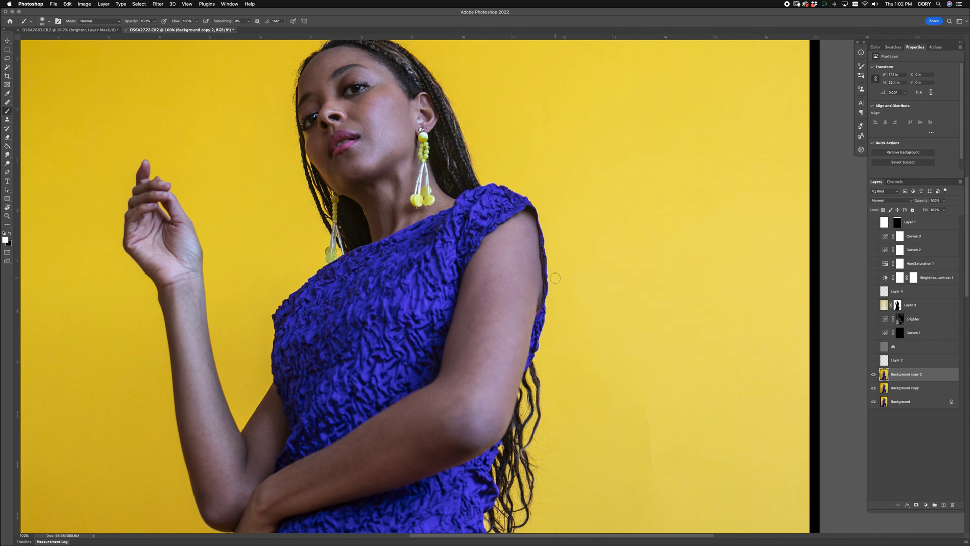
pyautogui.press('super+z')
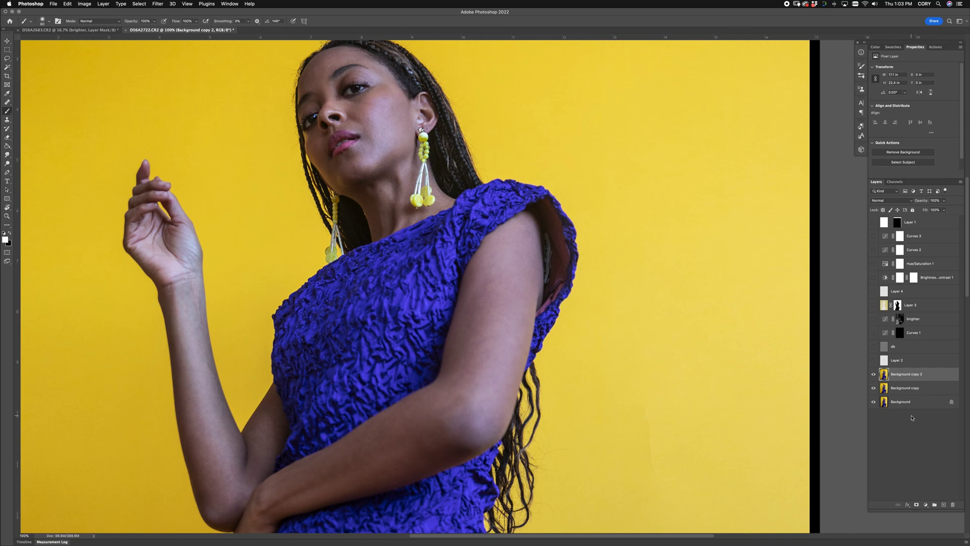
# Liquify the duplicated layer, pushing the shoulder and flared sleeve inward with a size 1600 Forward Warp brush.
pyautogui.press('super+shift+x')
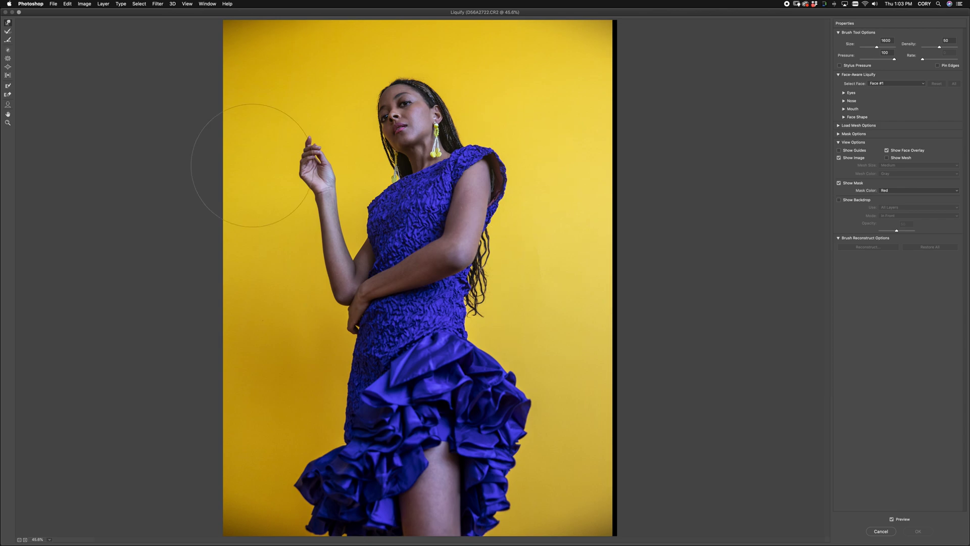
pyautogui.moveTo(501, 148)
pyautogui.mouseDown()
pyautogui.moveTo(535, 171)
pyautogui.moveTo(519, 202)
pyautogui.moveTo(488, 142)
pyautogui.moveTo(499, 169)
pyautogui.moveTo(490, 212)
pyautogui.moveTo(481, 162)
pyautogui.mouseUp()
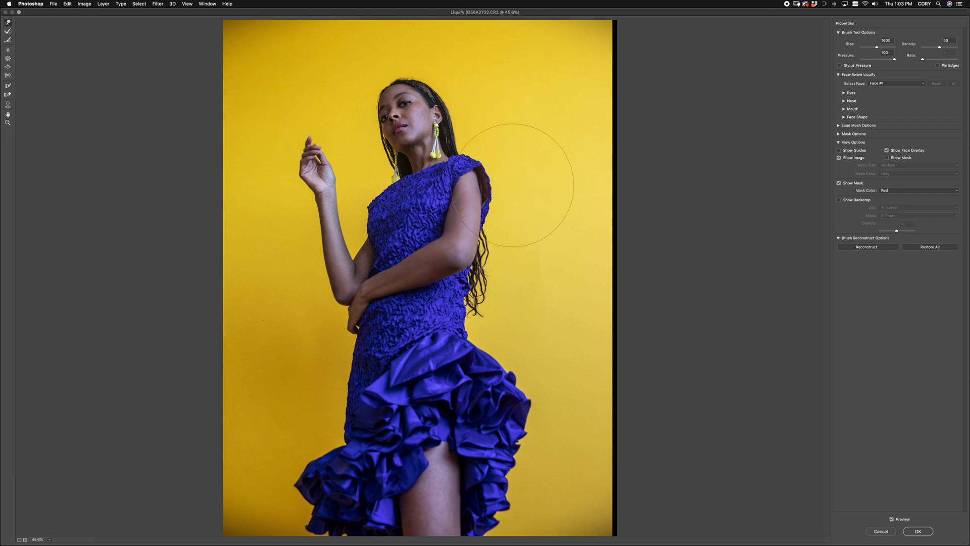
pyautogui.press('Return')
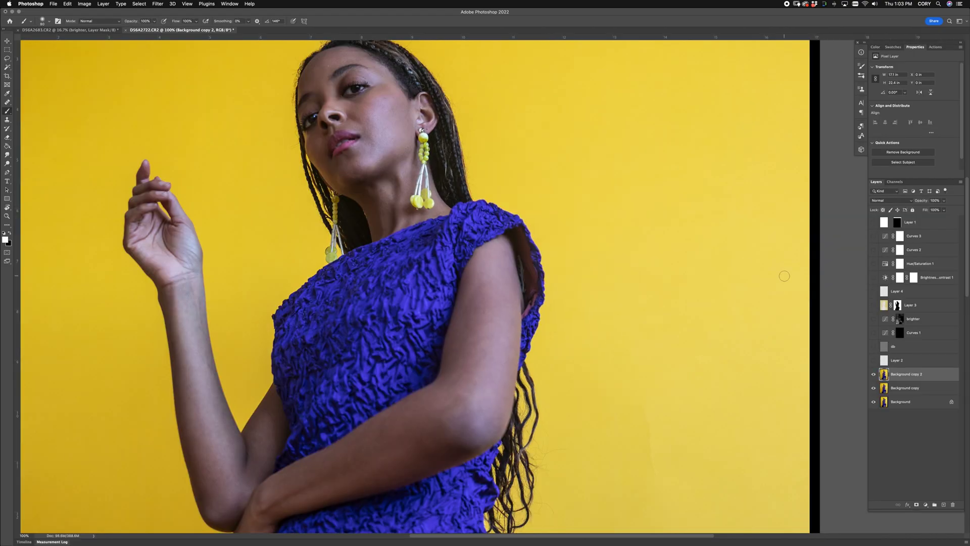
# Add a layer mask to the liquified layer and paint black along the upper arm to restore its original shape.
pyautogui.click(916, 505)
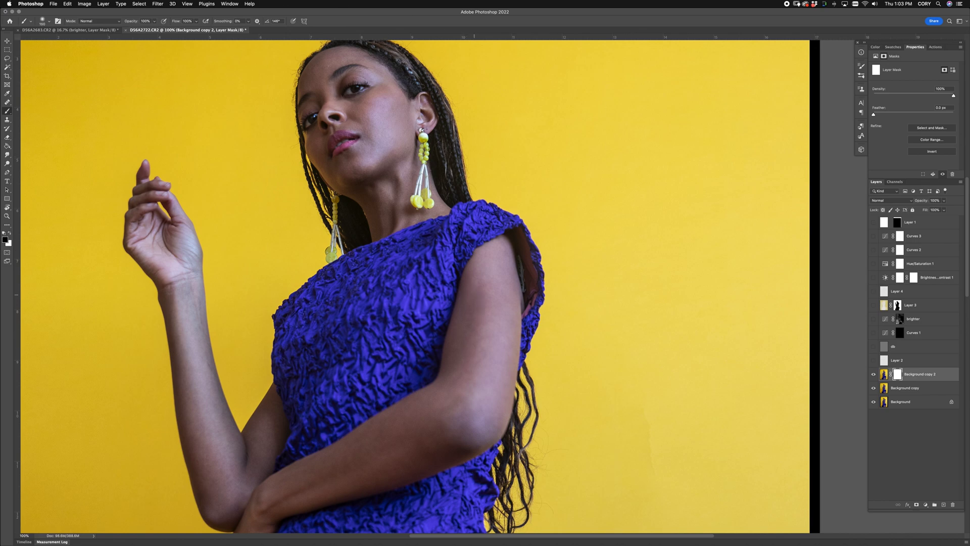
pyautogui.moveTo(519, 336)
pyautogui.mouseDown()
pyautogui.moveTo(520, 377)
pyautogui.moveTo(523, 311)
pyautogui.moveTo(512, 385)
pyautogui.moveTo(528, 349)
pyautogui.moveTo(528, 275)
pyautogui.moveTo(540, 247)
pyautogui.moveTo(513, 220)
pyautogui.moveTo(469, 270)
pyautogui.moveTo(466, 240)
pyautogui.moveTo(492, 273)
pyautogui.moveTo(541, 233)
pyautogui.moveTo(535, 217)
pyautogui.moveTo(525, 226)
pyautogui.mouseUp()
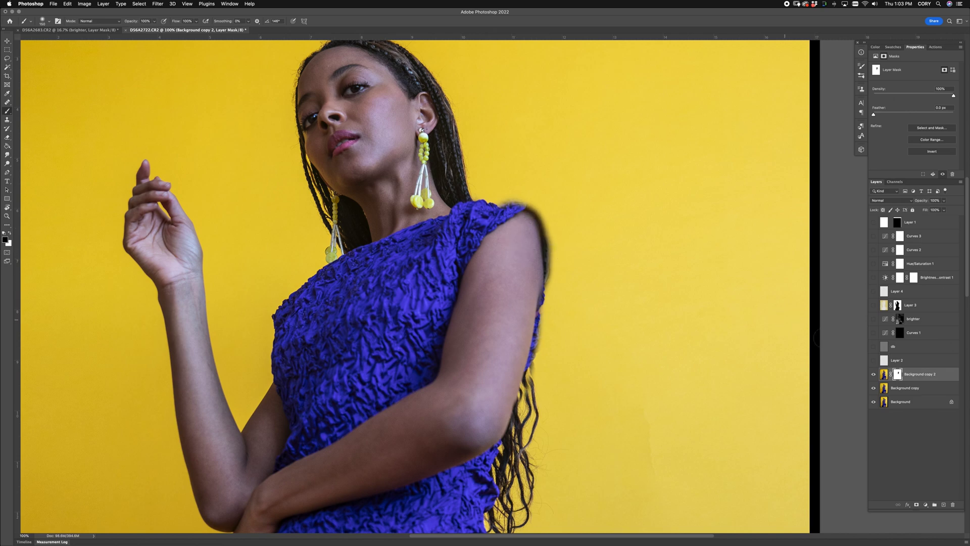
# Liquify the masked layer's image in two more passes, easing the shoulder and sleeve outward until they meet the restored arm.
pyautogui.click(885, 374)
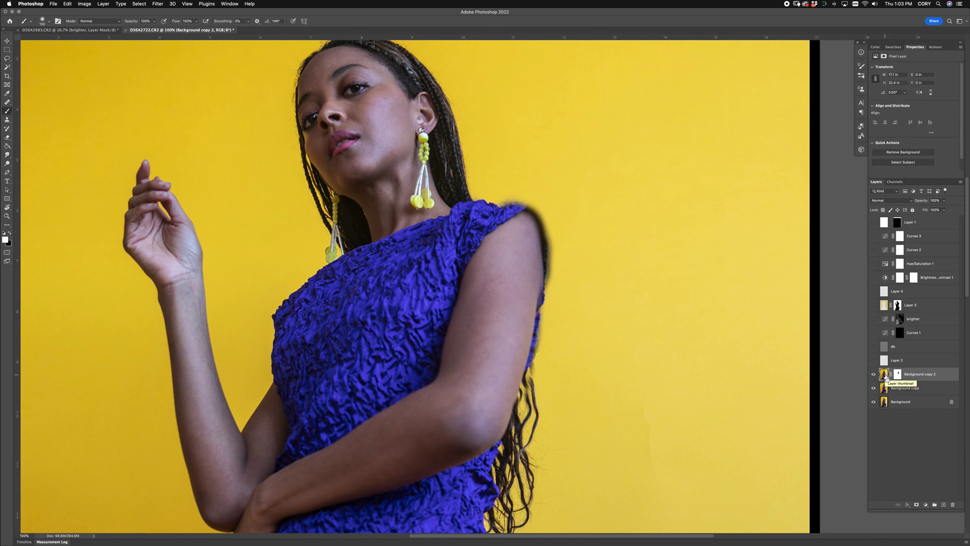
pyautogui.press('shift+super+x')
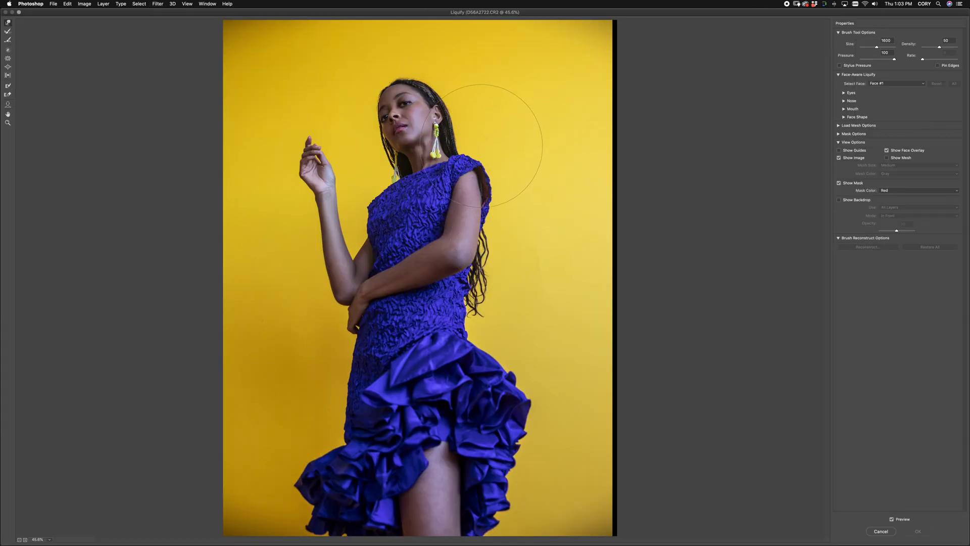
pyautogui.moveTo(495, 145)
pyautogui.mouseDown()
pyautogui.moveTo(518, 167)
pyautogui.moveTo(503, 192)
pyautogui.mouseUp()
pyautogui.press('Return')
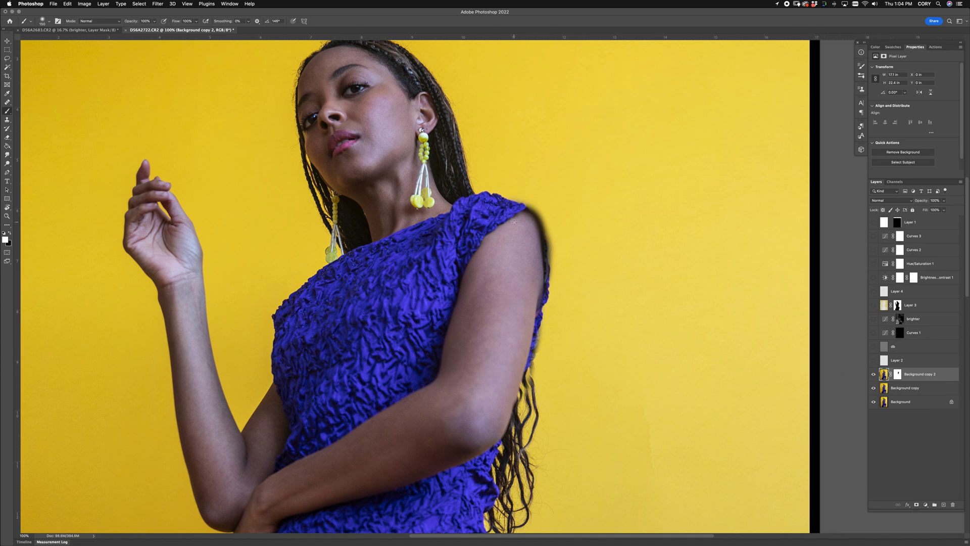
pyautogui.press('shift+super+x')
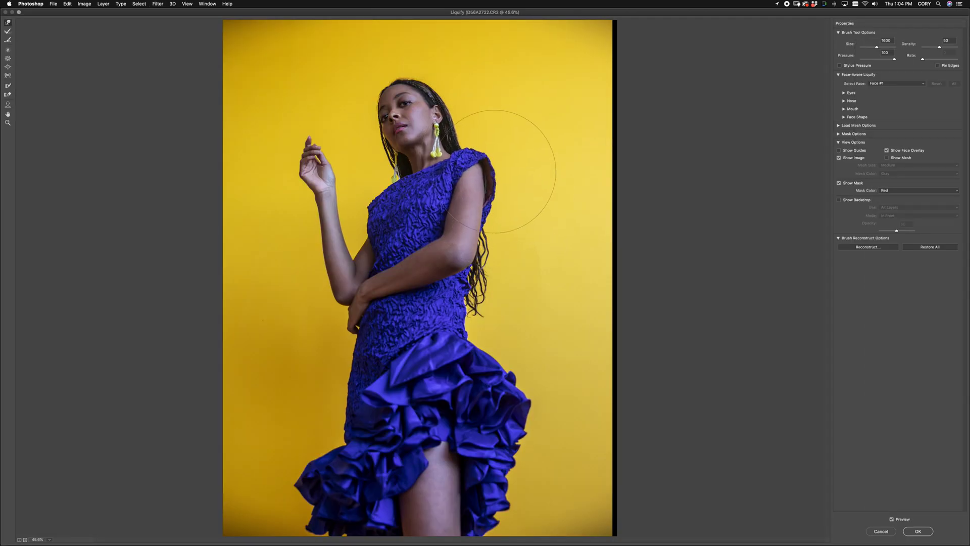
pyautogui.press('Escape')
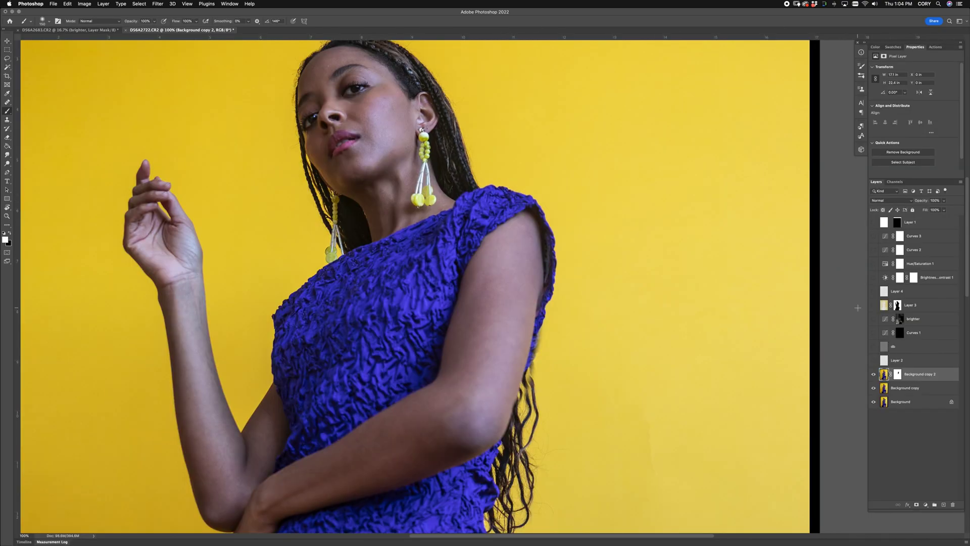
# Paint white on the layer mask with a larger brush along the upper arm to bring the liquified sleeve and arm back.
pyautogui.click(897, 374)
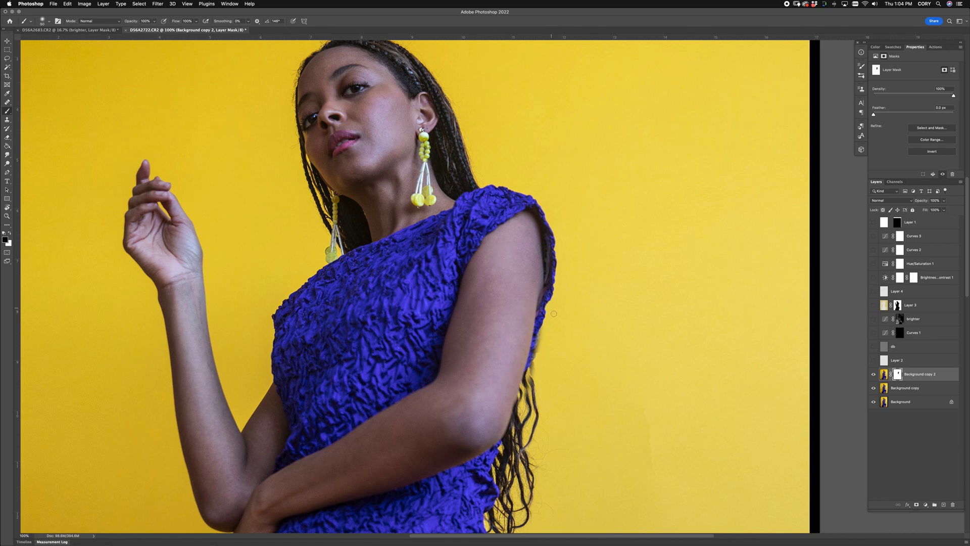
pyautogui.press(']')
pyautogui.press(']')
pyautogui.press(']')
pyautogui.press(']')
pyautogui.press(']')
pyautogui.press('x')
pyautogui.moveTo(538, 217)
pyautogui.mouseDown()
pyautogui.moveTo(540, 260)
pyautogui.moveTo(547, 246)
pyautogui.moveTo(523, 397)
pyautogui.mouseUp()
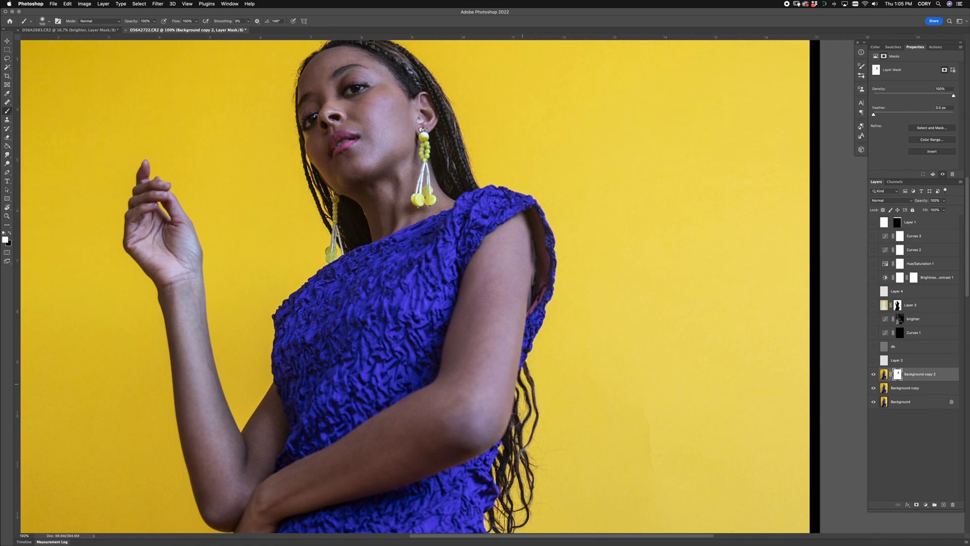
# Paint black on the layer mask along the upper arm's outer edge to restore the original arm inside the sleeve.
pyautogui.press('x')
pyautogui.moveTo(520, 297)
pyautogui.mouseDown()
pyautogui.moveTo(537, 270)
pyautogui.moveTo(535, 295)
pyautogui.moveTo(525, 292)
pyautogui.moveTo(530, 318)
pyautogui.moveTo(533, 303)
pyautogui.moveTo(518, 422)
pyautogui.mouseUp()
pyautogui.moveTo(534, 287)
pyautogui.mouseDown()
pyautogui.moveTo(543, 275)
pyautogui.moveTo(525, 216)
pyautogui.mouseUp()
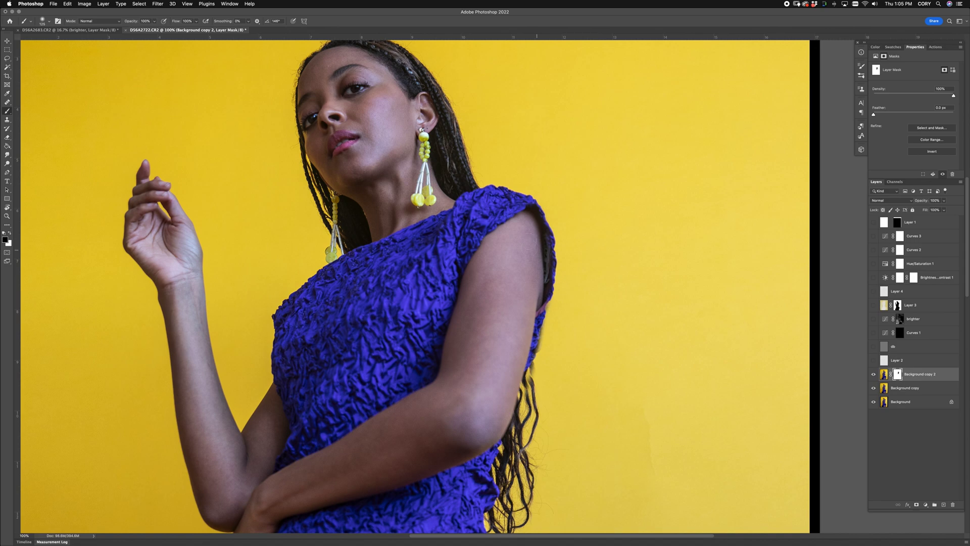
# Paint white on the layer mask with a smaller brush along the sleeve opening and down its lower edge.
pyautogui.press('x')
pyautogui.press('[')
pyautogui.press('[')
pyautogui.press('[')
pyautogui.press('[')
pyautogui.moveTo(531, 208)
pyautogui.mouseDown()
pyautogui.moveTo(551, 269)
pyautogui.moveTo(551, 259)
pyautogui.moveTo(545, 314)
pyautogui.mouseUp()
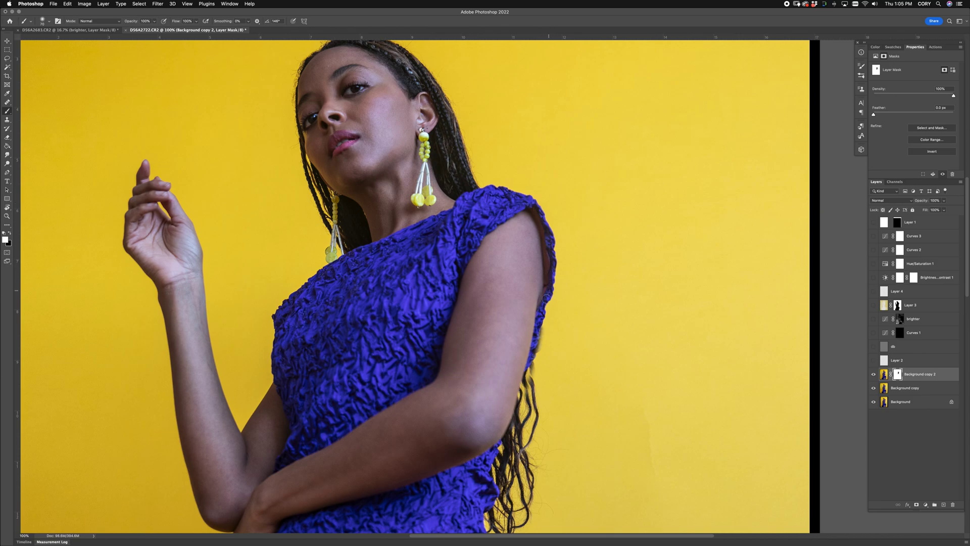
pyautogui.moveTo(546, 298); pyautogui.dragTo(531, 362)
# Refine the layer mask close up where the sleeve's lower edge meets the arm and braids.
pyautogui.press('super+plus')
pyautogui.press('super+plus')
pyautogui.moveTo(589, 405); pyautogui.dragTo(575, 335)
pyautogui.moveTo(521, 239)
pyautogui.mouseDown()
pyautogui.moveTo(517, 248)
pyautogui.moveTo(479, 235)
pyautogui.moveTo(461, 323)
pyautogui.moveTo(454, 303)
pyautogui.moveTo(468, 288)
pyautogui.moveTo(439, 421)
pyautogui.mouseUp()
pyautogui.press('[')
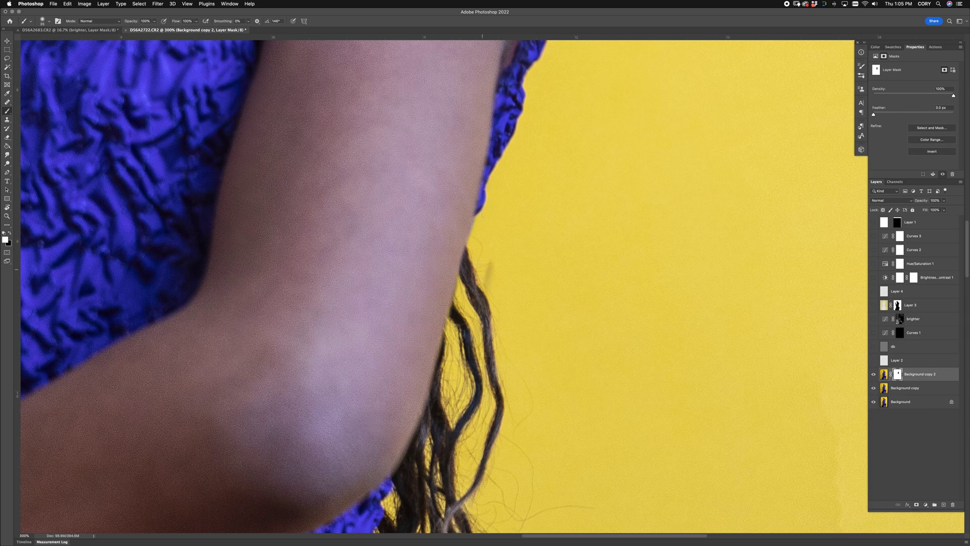
pyautogui.hotkey('ctrl', '-')
pyautogui.hotkey('ctrl', '-')
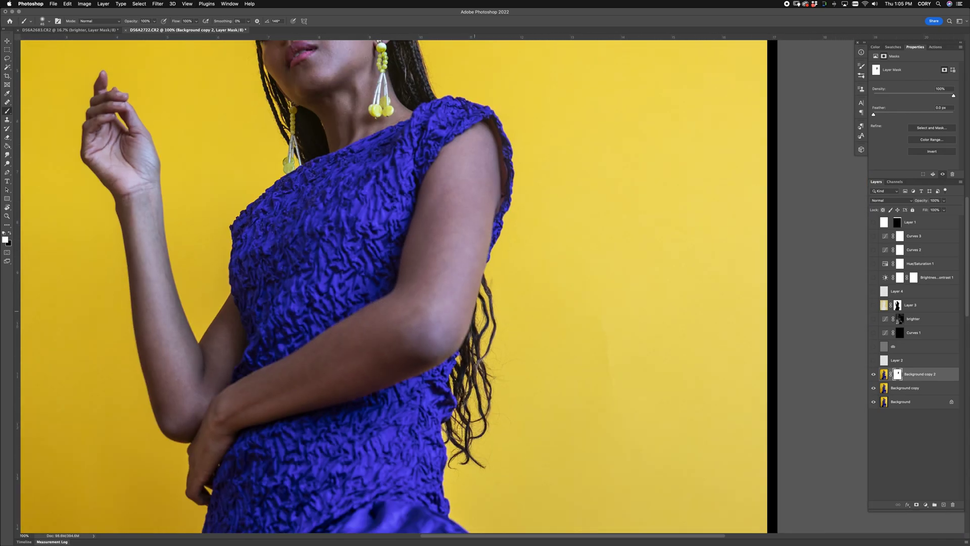
# Compare the reshaped sleeve with the original by toggling the masked layer's visibility.
pyautogui.press(']')
pyautogui.press(']')
pyautogui.press(']')
pyautogui.click(873, 375)
pyautogui.click(874, 374)
pyautogui.click(874, 375)
pyautogui.click(874, 374)
pyautogui.click(874, 374)
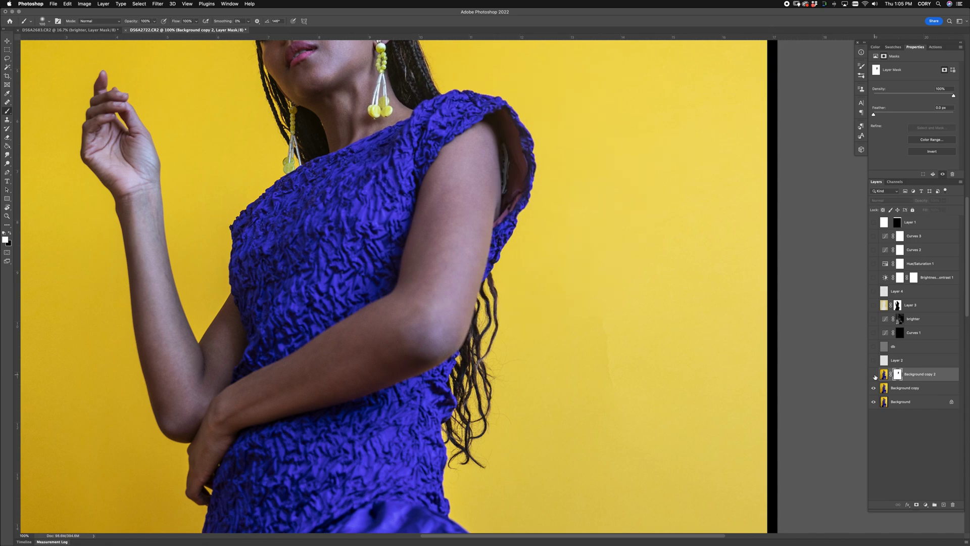
# Open the image pixels of Background copy 2 in Liquify and push the sleeve's outer edge closer to the arm with a size 500 brush.
pyautogui.click(874, 375)
pyautogui.click(884, 374)
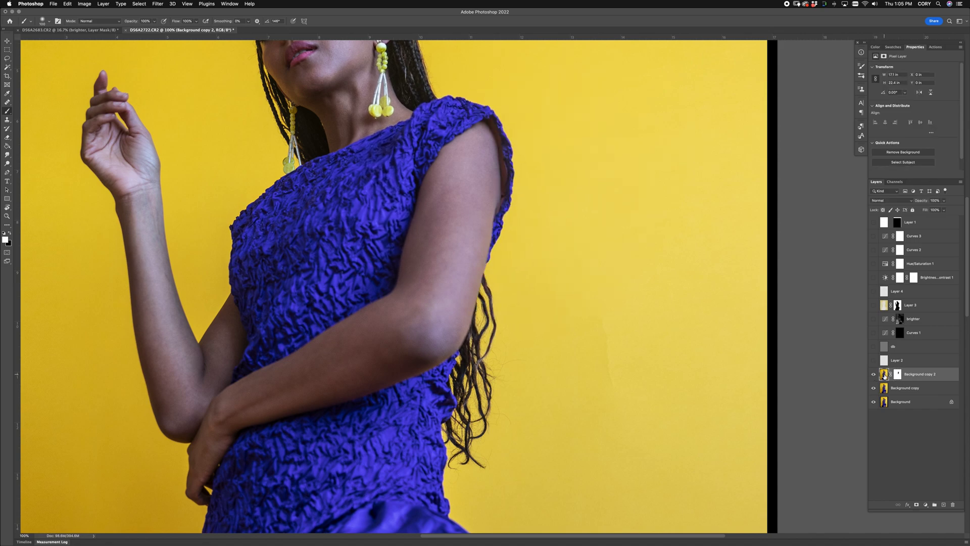
pyautogui.press('shift+super+x')
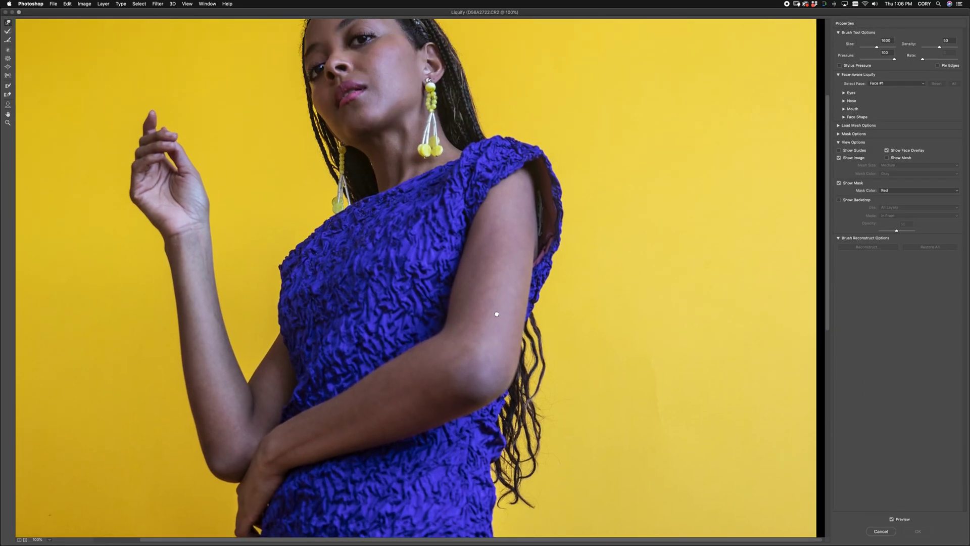
pyautogui.moveTo(497, 314); pyautogui.dragTo(495, 336)
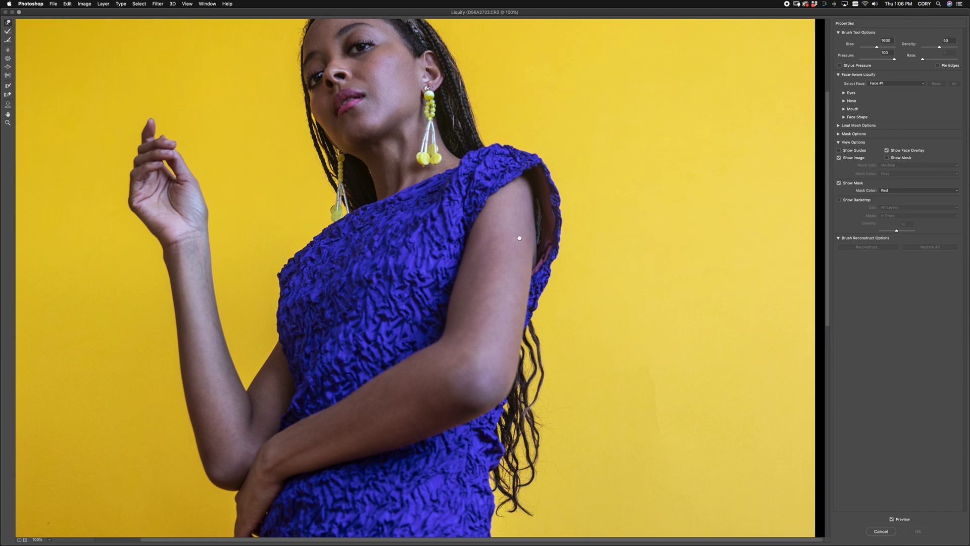
pyautogui.press('[')
pyautogui.press('[')
pyautogui.press('[')
pyautogui.press('[')
pyautogui.press('[')
pyautogui.press('[')
pyautogui.press('[')
pyautogui.press('[')
pyautogui.press('[')
pyautogui.press('[')
pyautogui.press('[')
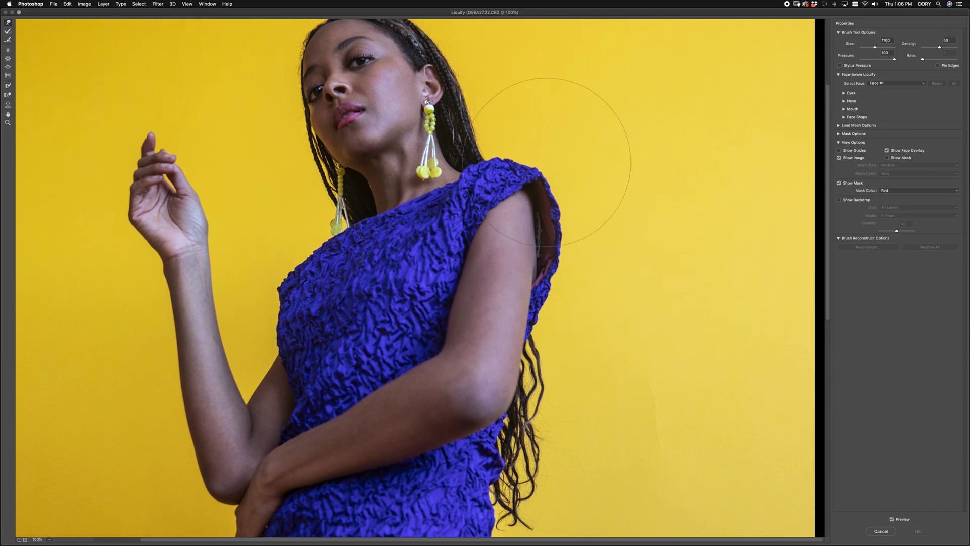
pyautogui.click(540, 187)
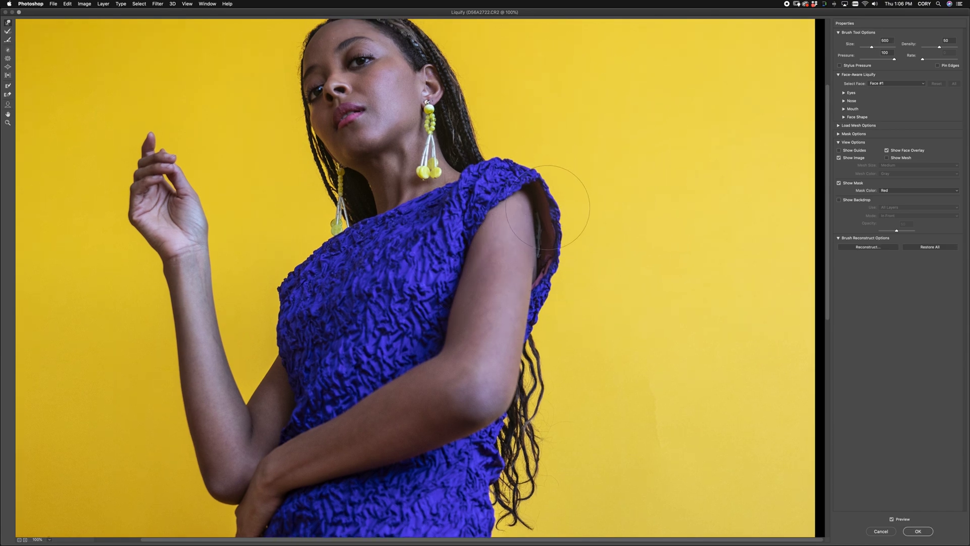
pyautogui.moveTo(549, 206); pyautogui.dragTo(550, 248)
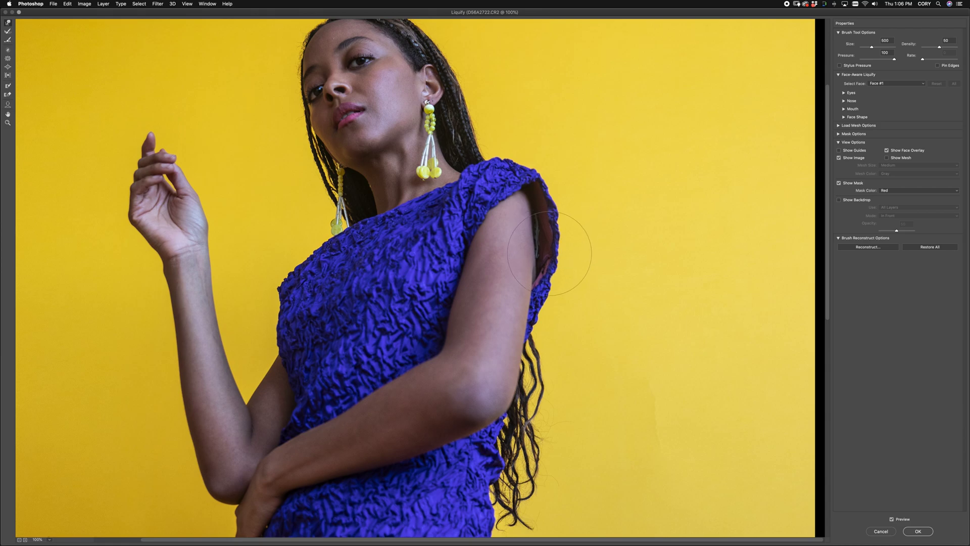
pyautogui.press('Return')
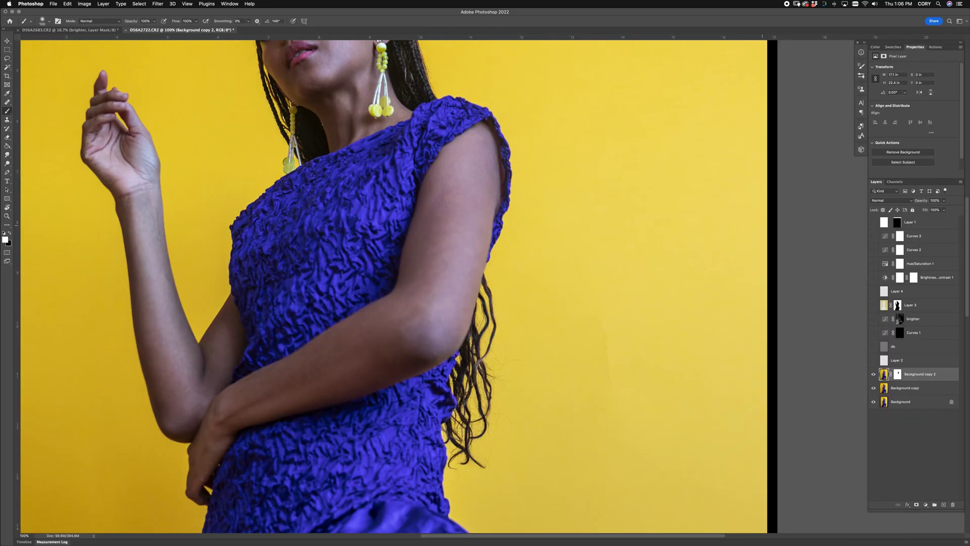
# Target the layer mask of Background copy 2 for close-up brushing around the sleeve opening.
pyautogui.click(898, 374)
pyautogui.press('super+plus')
pyautogui.press('super+plus')
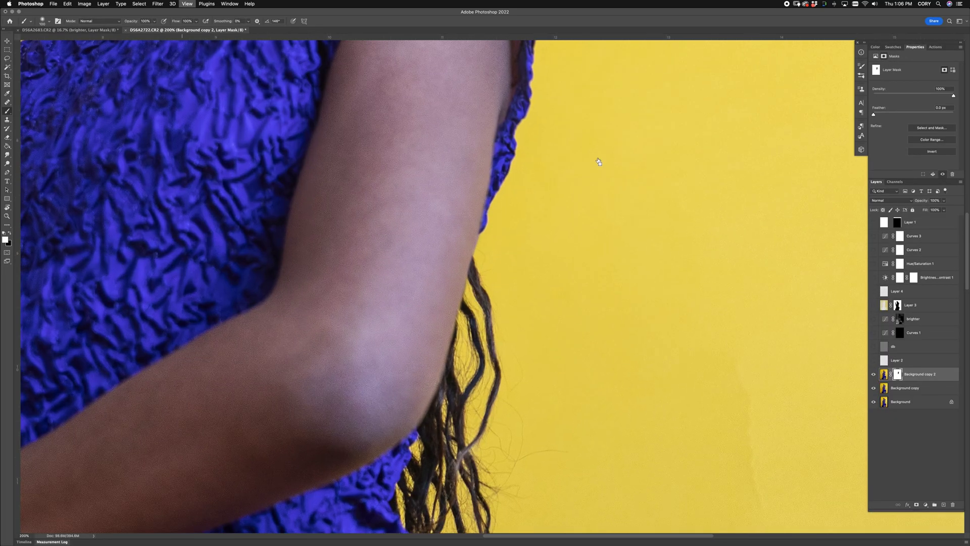
pyautogui.moveTo(526, 126); pyautogui.dragTo(516, 283)
pyautogui.moveTo(537, 91); pyautogui.dragTo(533, 237)
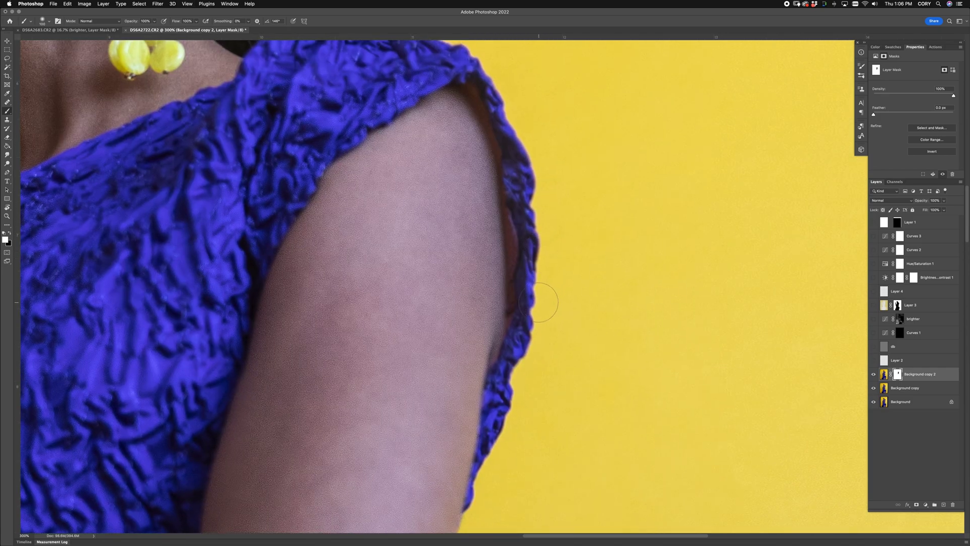
pyautogui.press('[')
pyautogui.moveTo(481, 334); pyautogui.dragTo(481, 325)
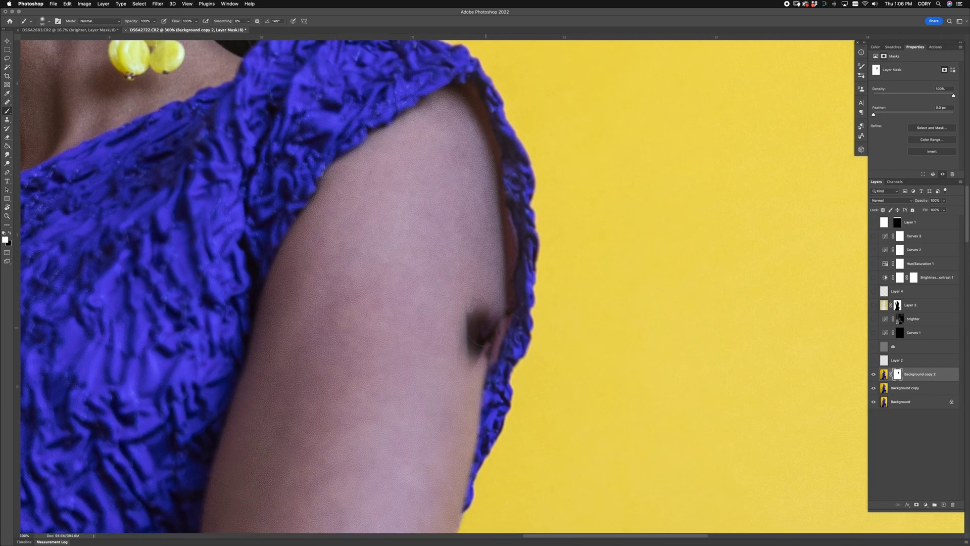
pyautogui.press('super+z')
# Touch up the layer mask inside the sleeve opening, using black beside the arm and a smaller white brush to cover the exposed hair.
pyautogui.press('x')
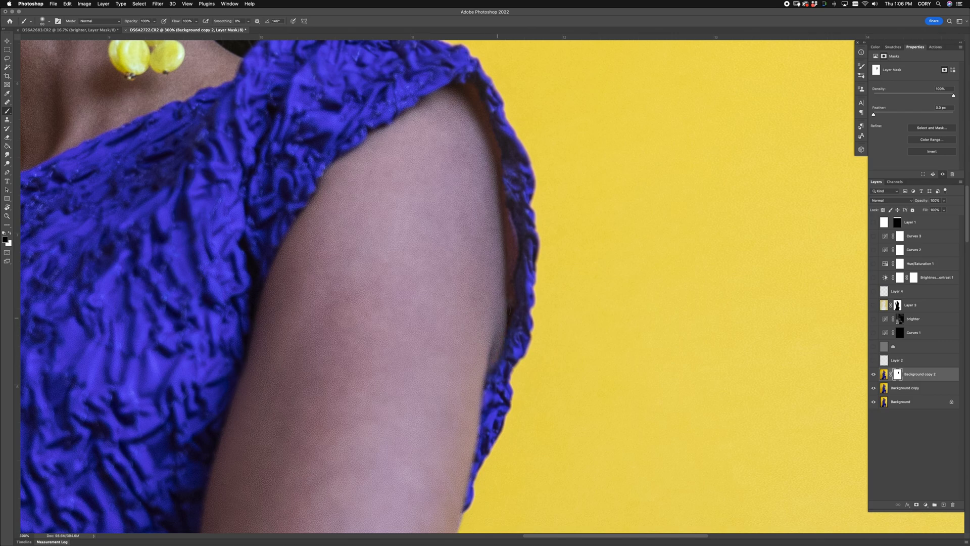
pyautogui.moveTo(507, 303); pyautogui.dragTo(509, 245)
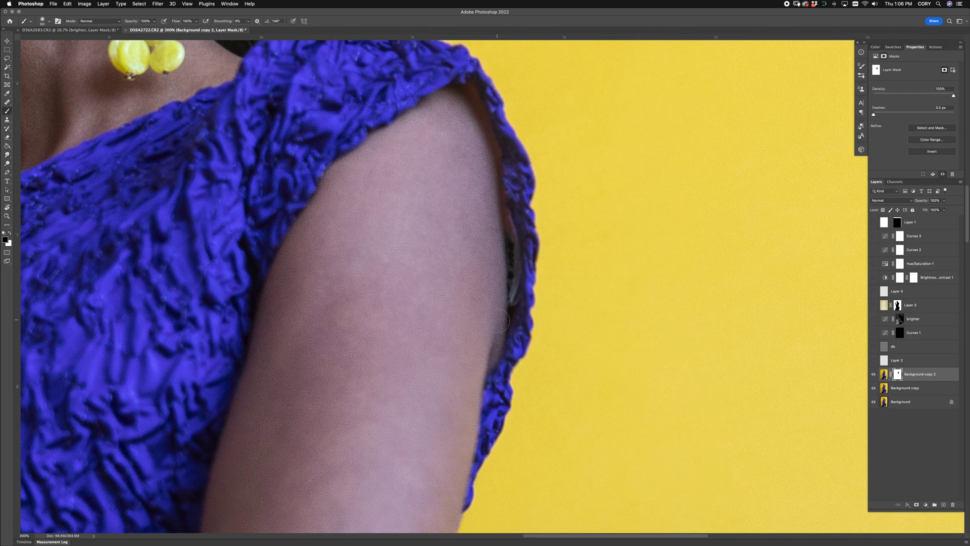
pyautogui.press('[')
pyautogui.press('[')
pyautogui.press('x')
pyautogui.moveTo(515, 273)
pyautogui.mouseDown()
pyautogui.moveTo(514, 325)
pyautogui.moveTo(516, 243)
pyautogui.moveTo(515, 274)
pyautogui.moveTo(525, 245)
pyautogui.moveTo(518, 260)
pyautogui.moveTo(507, 155)
pyautogui.moveTo(509, 179)
pyautogui.moveTo(509, 171)
pyautogui.mouseUp()
pyautogui.press('[')
pyautogui.press('[')
pyautogui.press('[')
pyautogui.press(']')
pyautogui.press(']')
pyautogui.press(']')
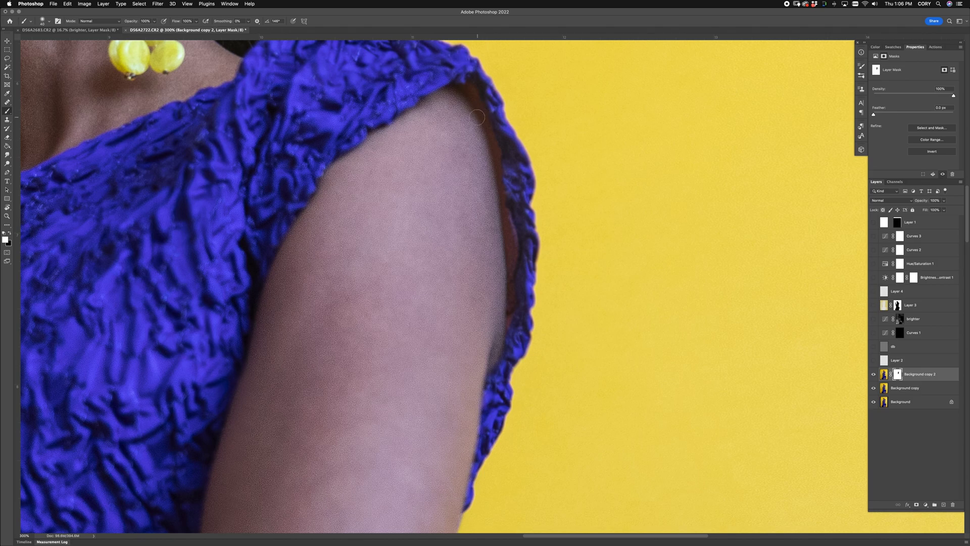
# Add a strongly darkening Curves adjustment above Background copy 2 and invert its mask to black.
pyautogui.press('super+0')
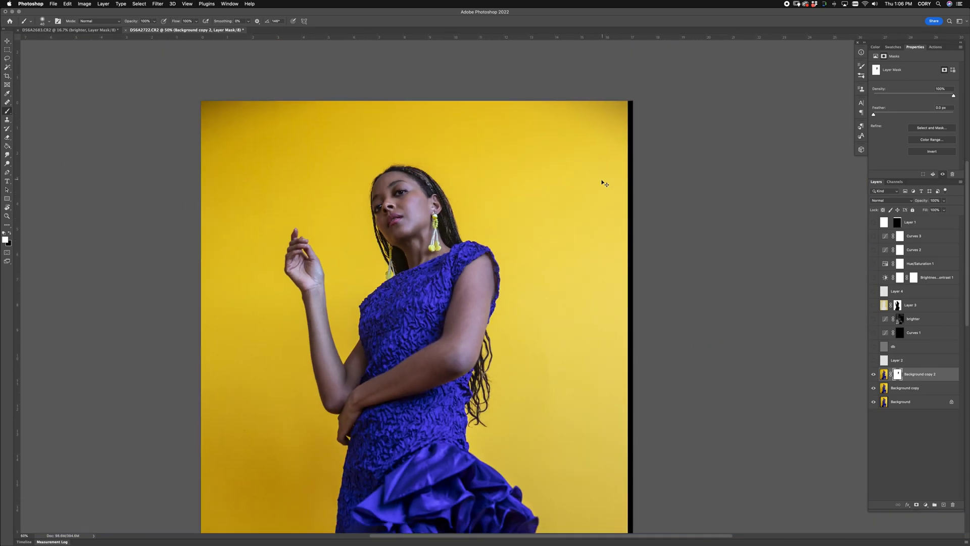
pyautogui.press('super+1')
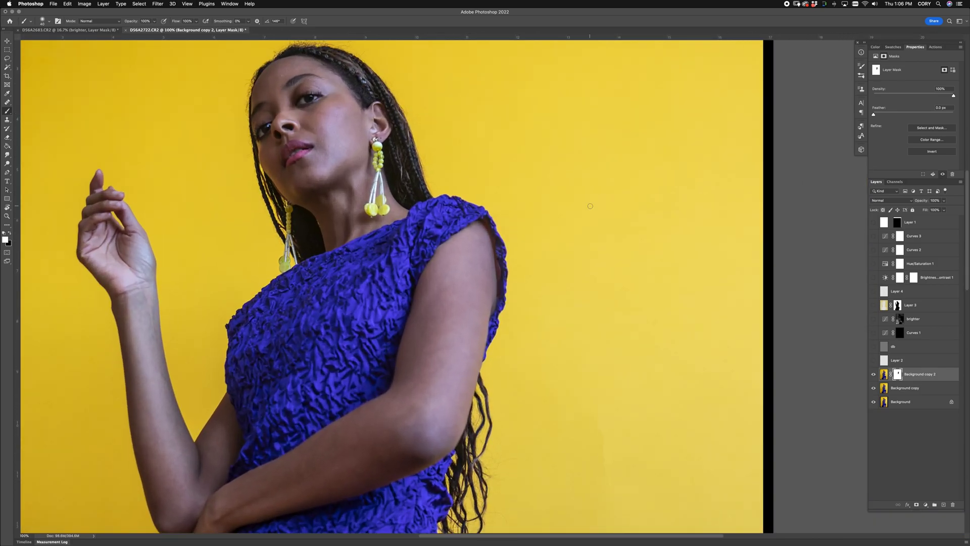
pyautogui.click(926, 505)
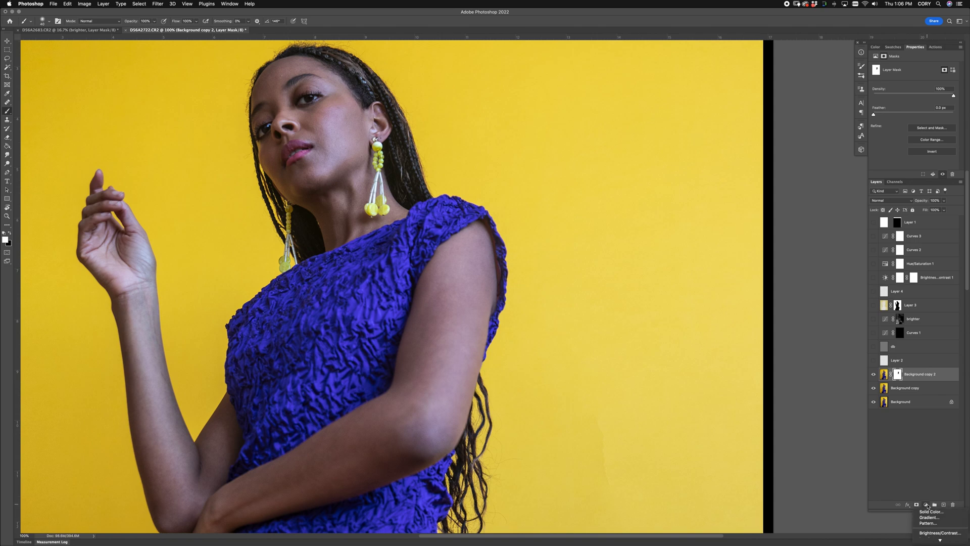
pyautogui.moveTo(940, 539)
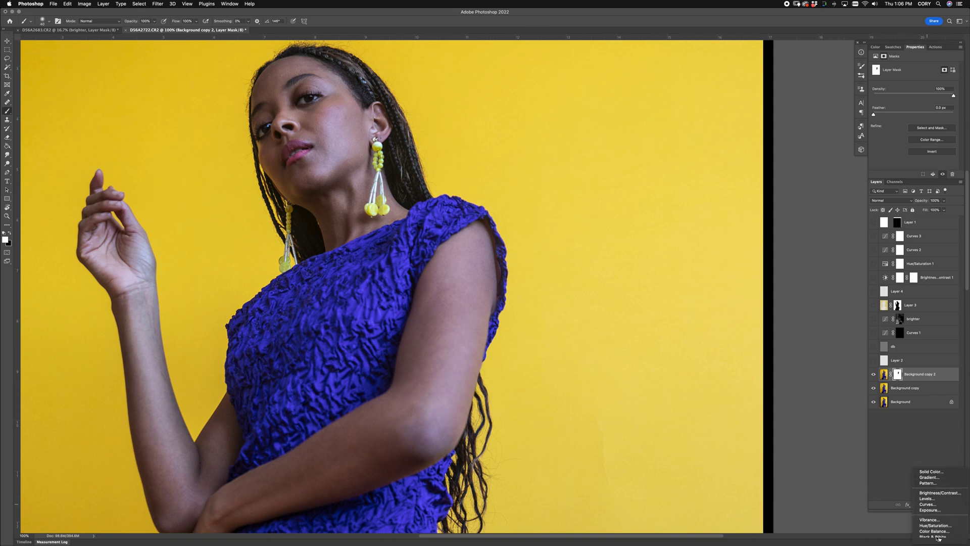
pyautogui.click(929, 504)
pyautogui.click(927, 505)
pyautogui.moveTo(940, 100); pyautogui.dragTo(944, 108)
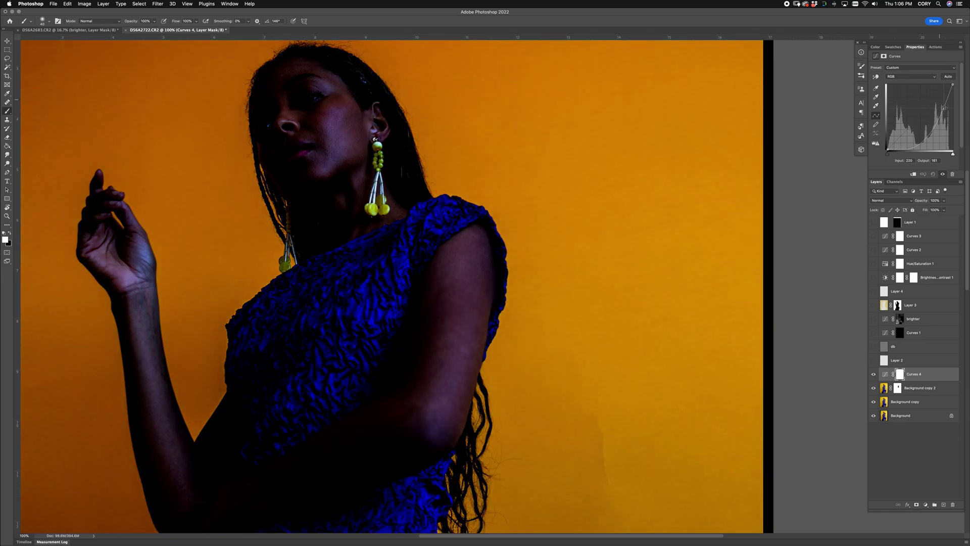
pyautogui.hotkey('ctrl', 'i')
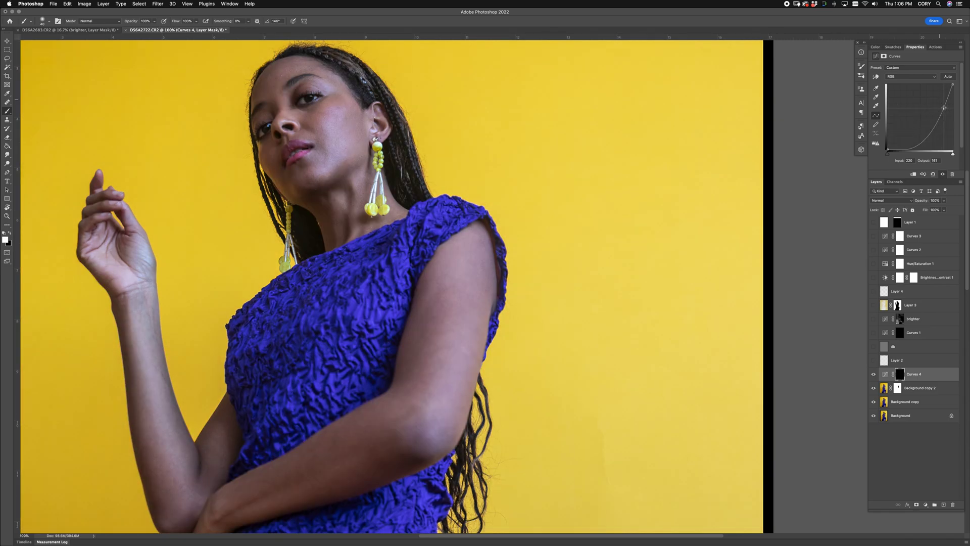
# Paint white on the Curves mask at 8% brush opacity to darken the inside of the sleeve opening beside the arm.
pyautogui.press('super+plus')
pyautogui.press('super+plus')
pyautogui.press('[')
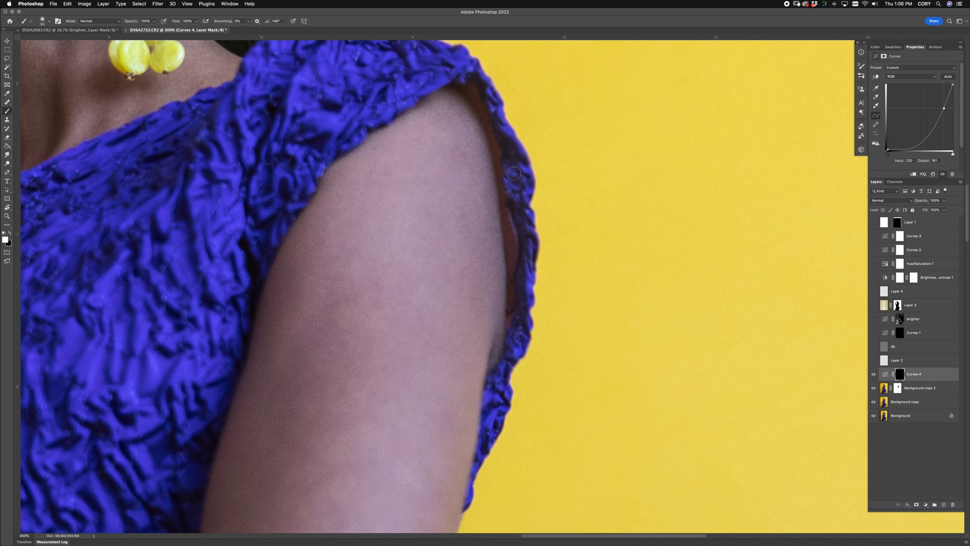
pyautogui.press(']')
pyautogui.press(']')
pyautogui.moveTo(131, 21); pyautogui.dragTo(109, 29)
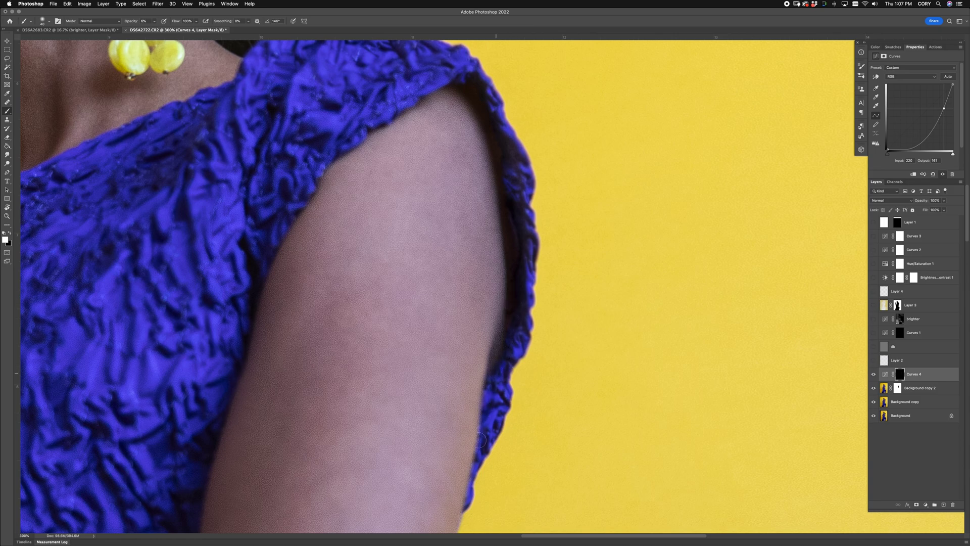
pyautogui.press(']')
pyautogui.press(']')
pyautogui.press(']')
pyautogui.press(']')
pyautogui.press(']')
pyautogui.moveTo(504, 335); pyautogui.dragTo(491, 185)
# Compare the slimmed, darkened sleeve with the original on the wider image by toggling the visibility of the edit layers.
pyautogui.press('super+minus')
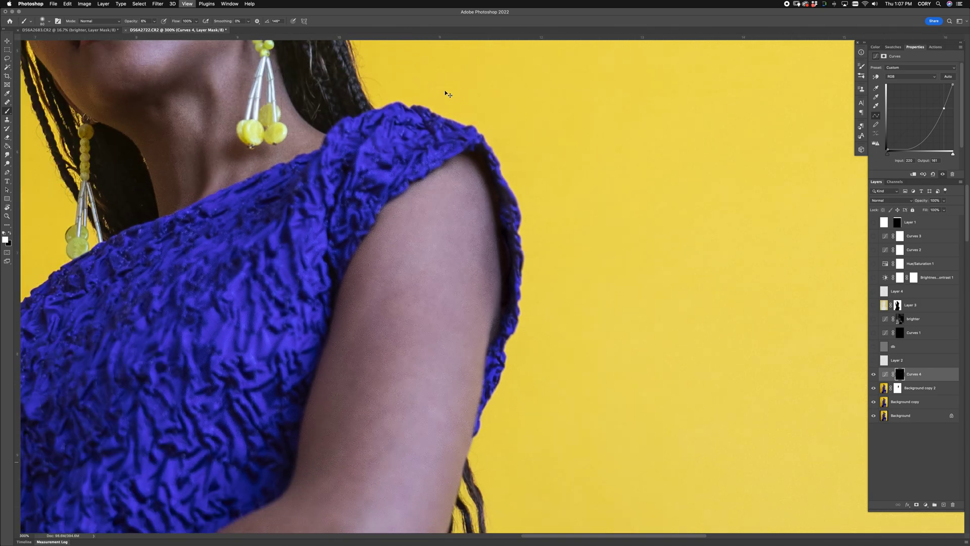
pyautogui.press('super+minus')
pyautogui.press('super+minus')
pyautogui.press('super+minus')
pyautogui.press('super+minus')
pyautogui.press('super+plus')
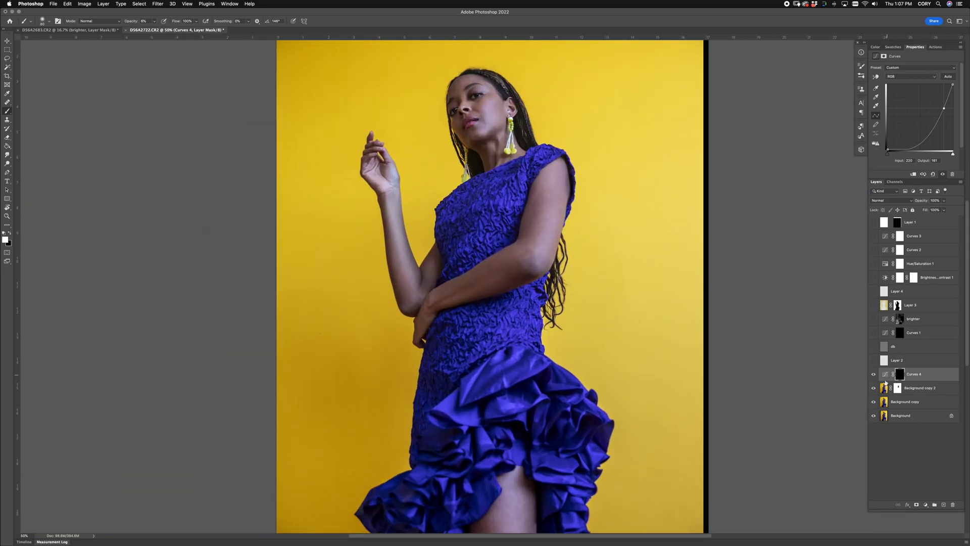
pyautogui.click(874, 375)
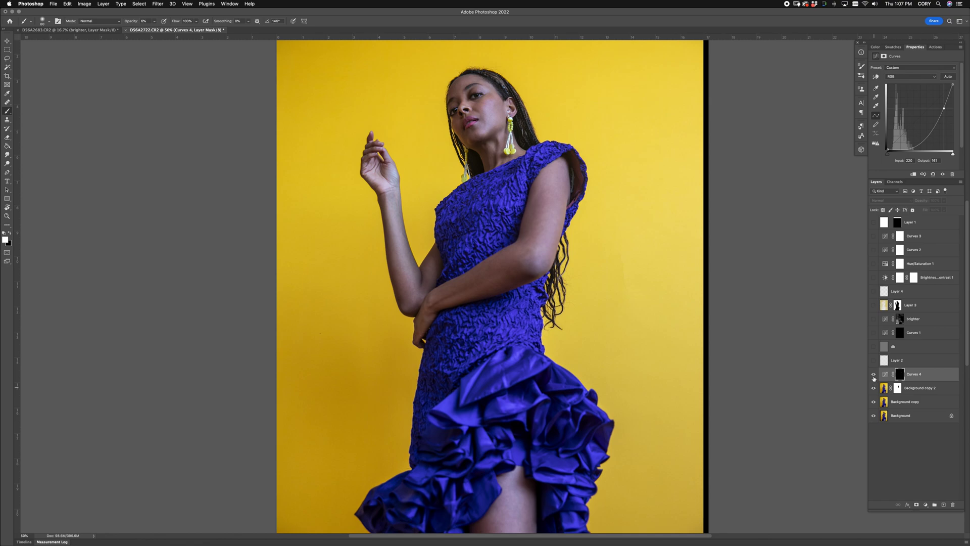
pyautogui.click(874, 375)
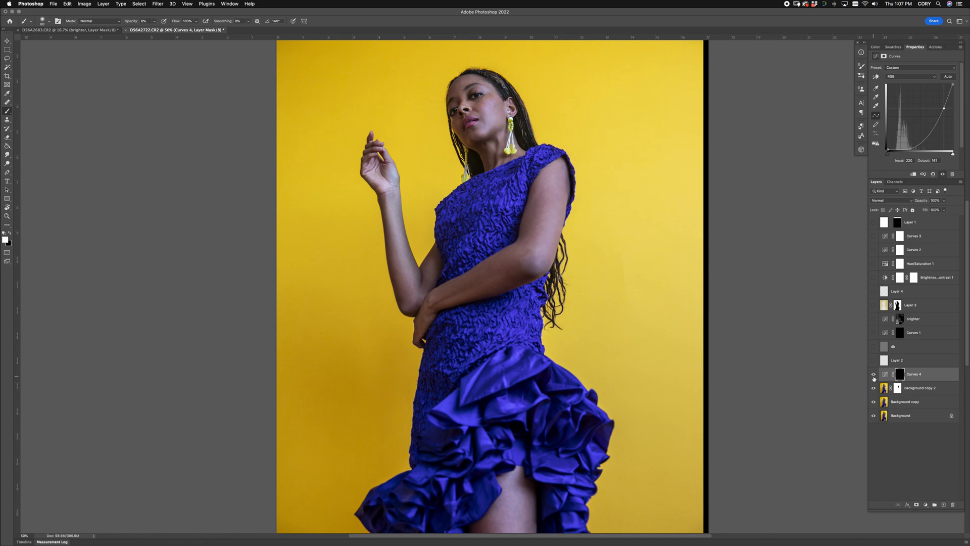
pyautogui.click(874, 374)
pyautogui.click(874, 374)
pyautogui.press('x')
pyautogui.press('0')
pyautogui.click(874, 374)
pyautogui.click(874, 387)
pyautogui.moveTo(612, 331); pyautogui.dragTo(635, 321)
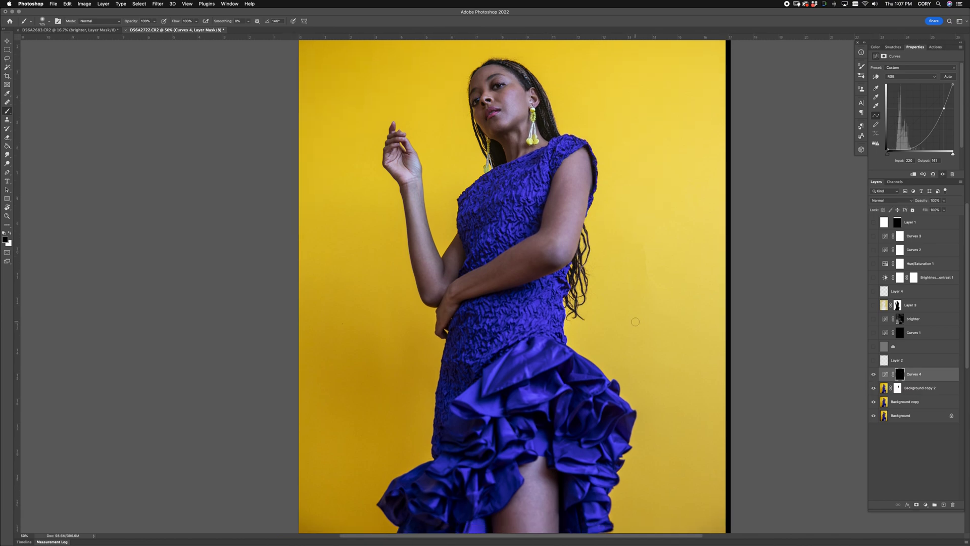